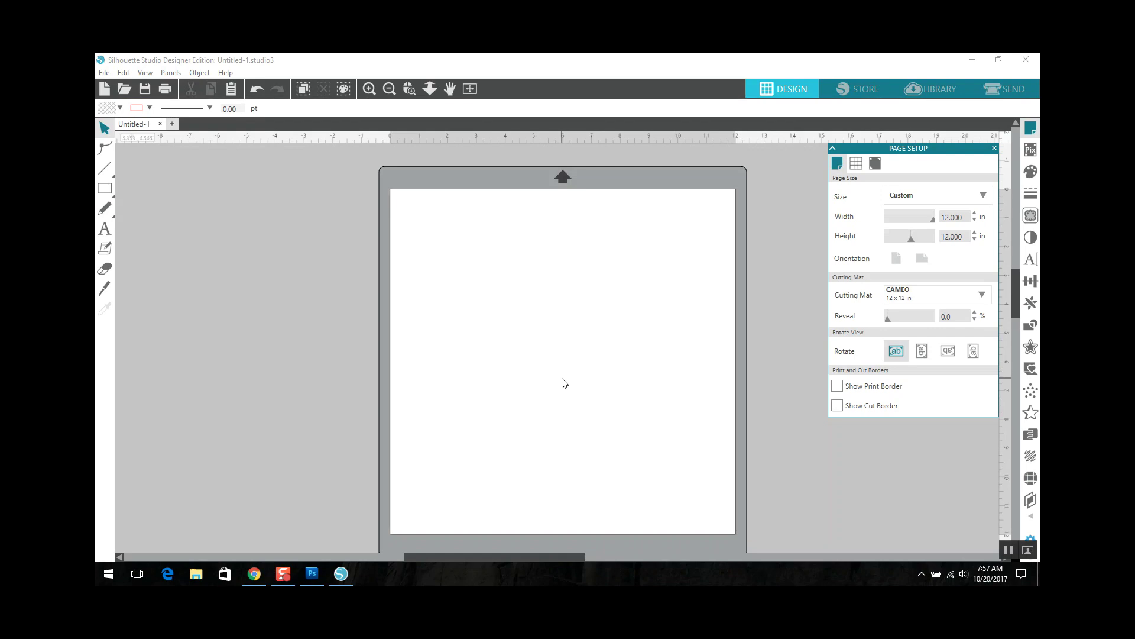
Switch from the blank 12 x 12 in Silhouette Studio page to the Simply Crafty SVGs Freebies page in Chrome.
{"action": "left_click", "coordinate": [258, 579]}
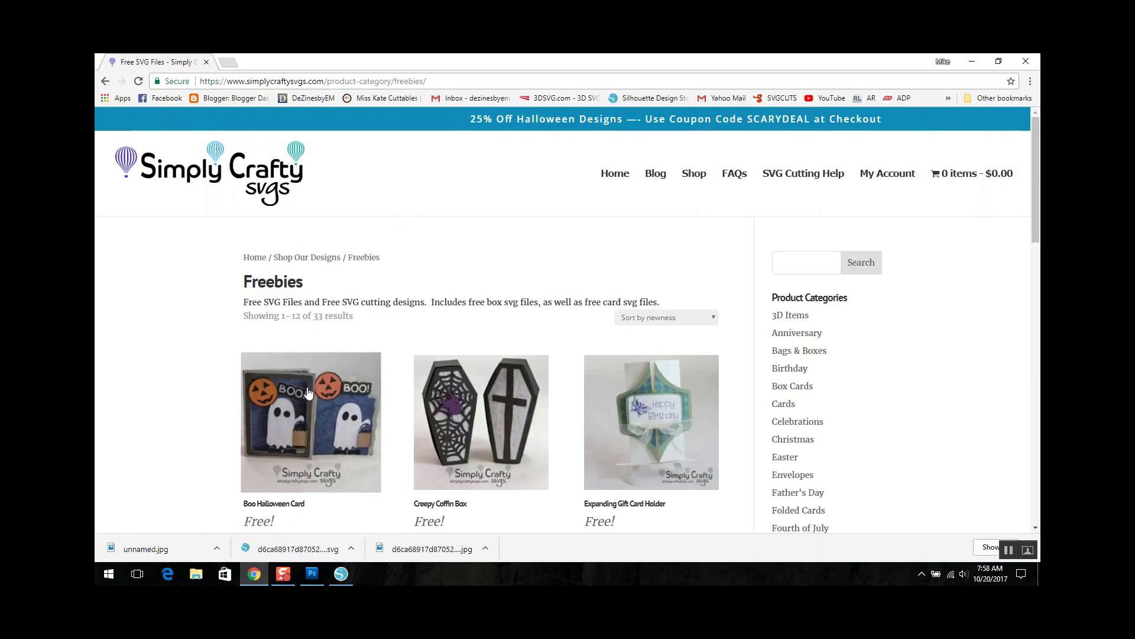
{"action": "scroll", "coordinate": [377, 286], "scroll_direction": "down", "scroll_amount": 2}
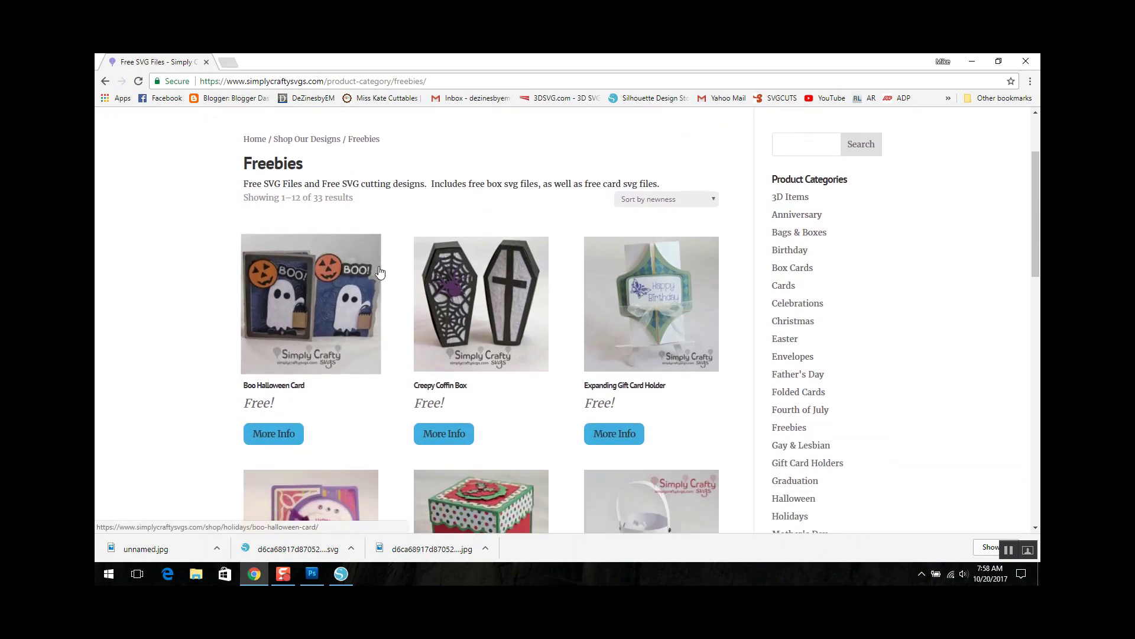
{"action": "scroll", "coordinate": [286, 195], "scroll_direction": "up", "scroll_amount": 1}
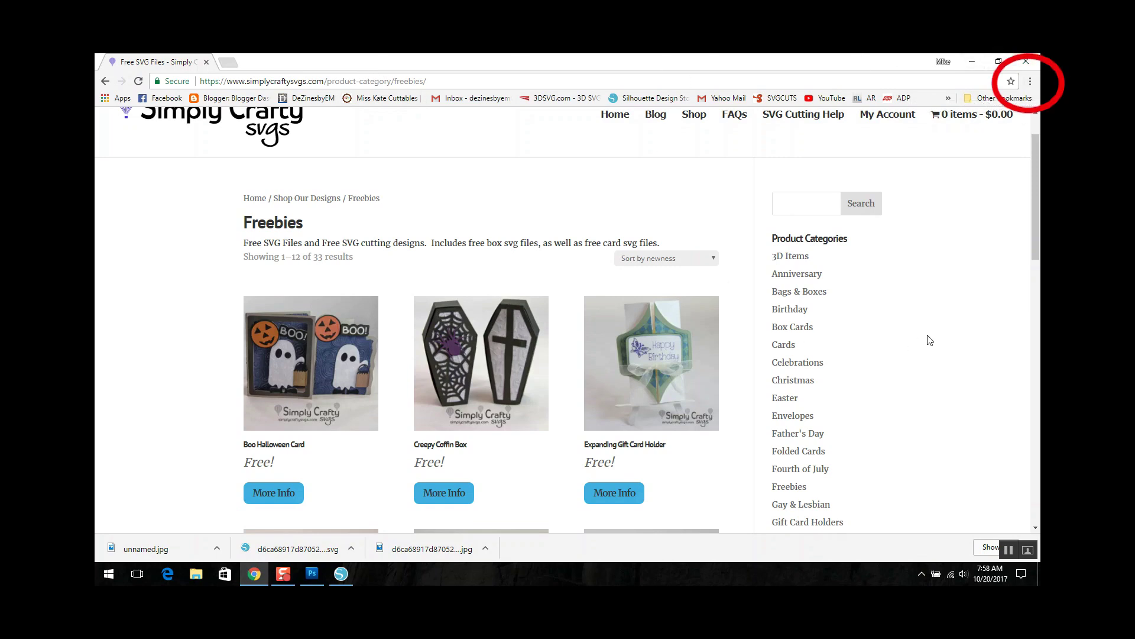
Open Chrome Settings, expand Advanced, and change the Downloads location setting.
{"action": "left_click", "coordinate": [1032, 84]}
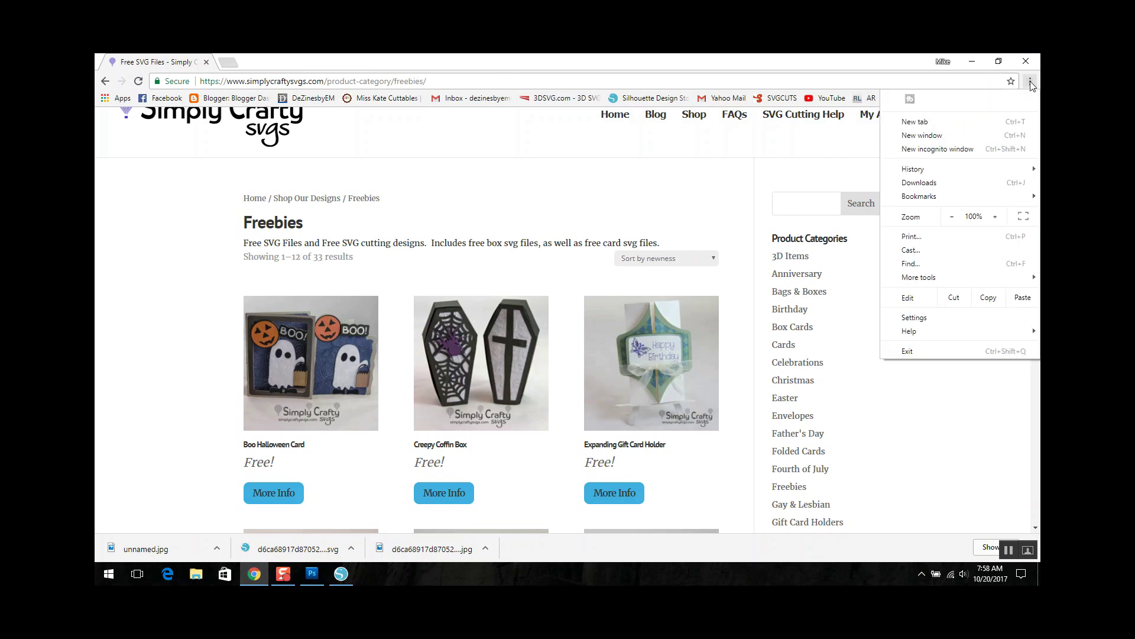
{"action": "left_click", "coordinate": [928, 320]}
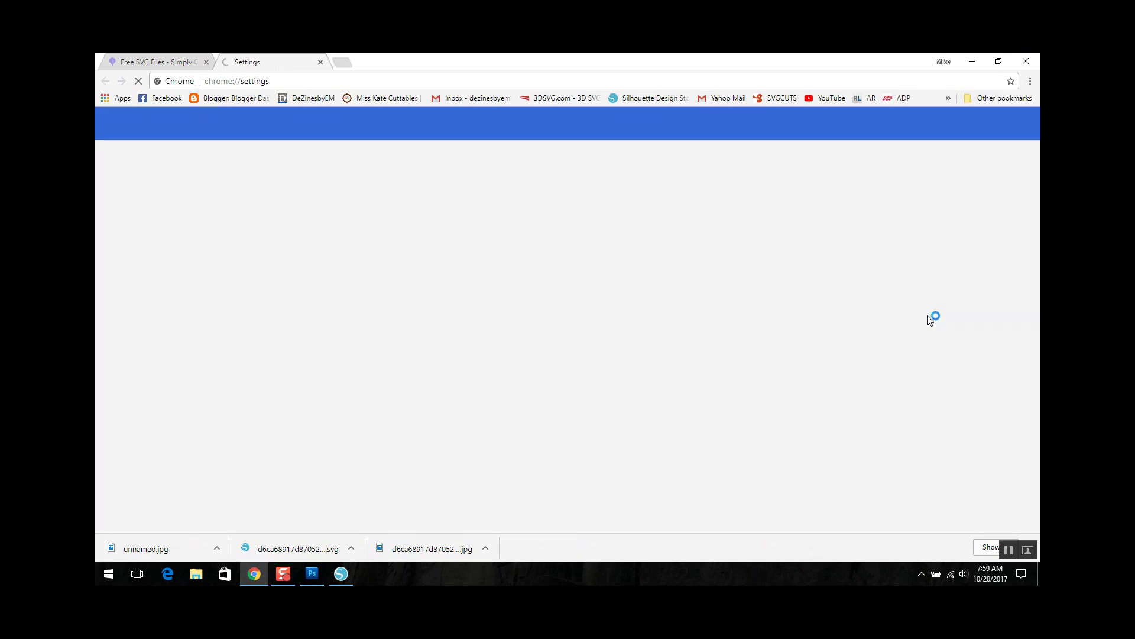
{"action": "scroll", "coordinate": [813, 307], "scroll_direction": "down", "scroll_amount": 5}
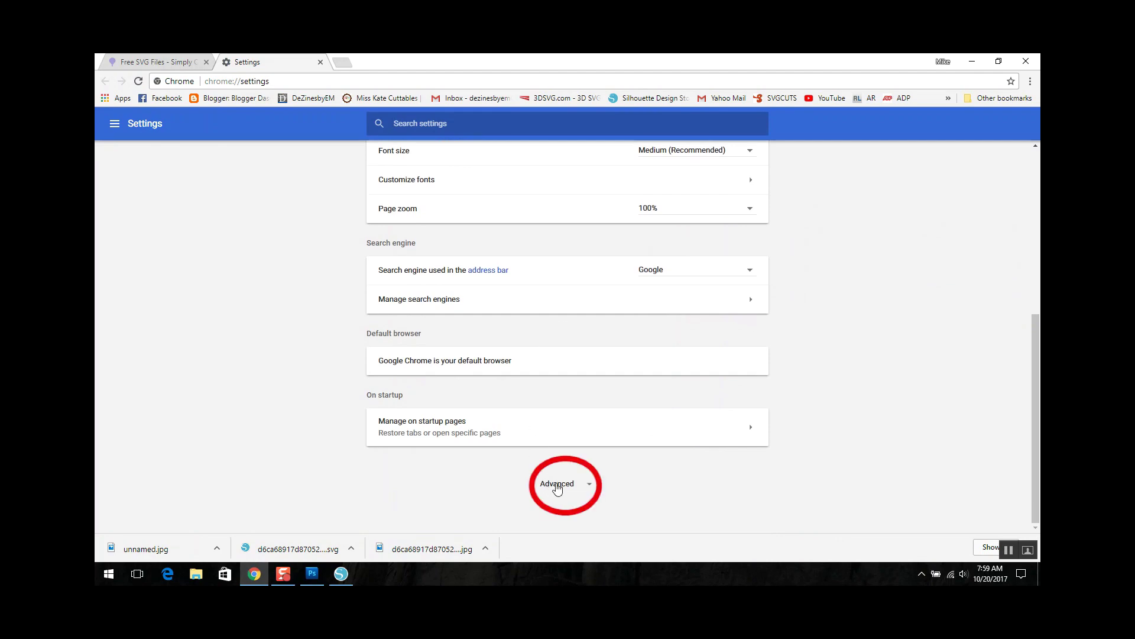
{"action": "left_click", "coordinate": [555, 485]}
{"action": "scroll", "coordinate": [829, 427], "scroll_direction": "down", "scroll_amount": 15}
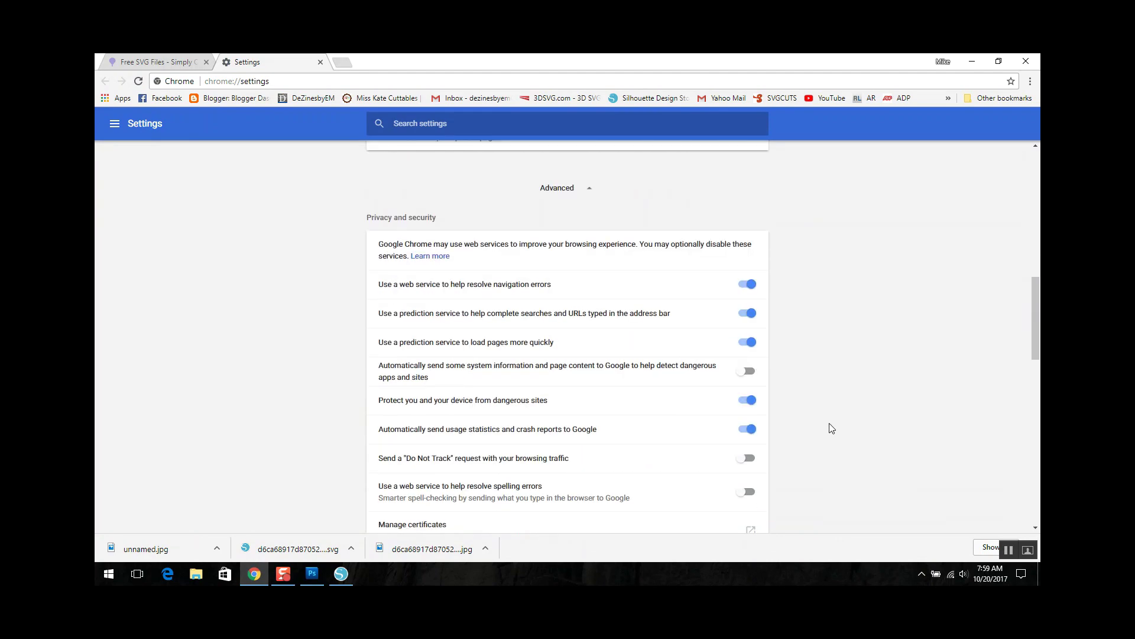
{"action": "scroll", "coordinate": [830, 427], "scroll_direction": "down", "scroll_amount": 4}
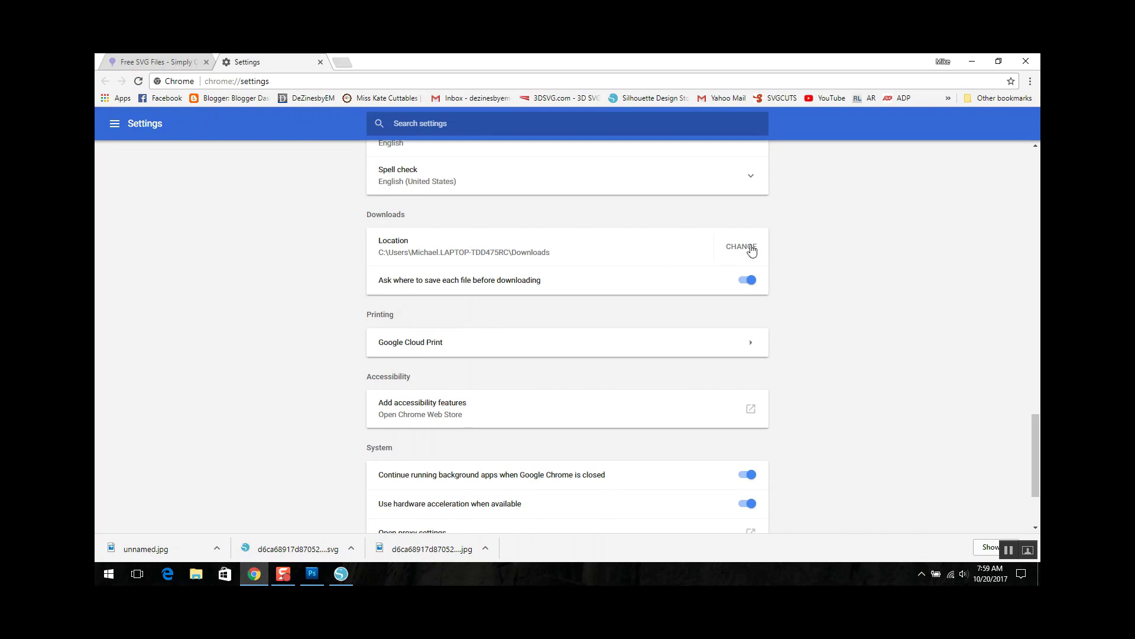
{"action": "left_click", "coordinate": [751, 250]}
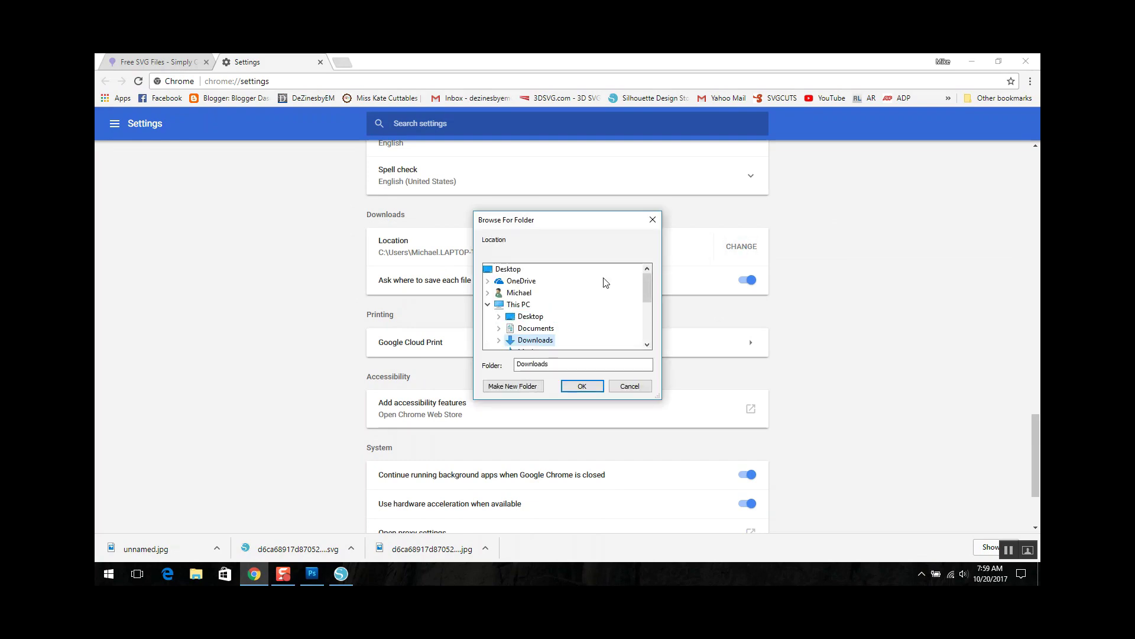
Choose This PC > Desktop as Chrome's download folder and confirm it.
{"action": "left_click", "coordinate": [537, 318]}
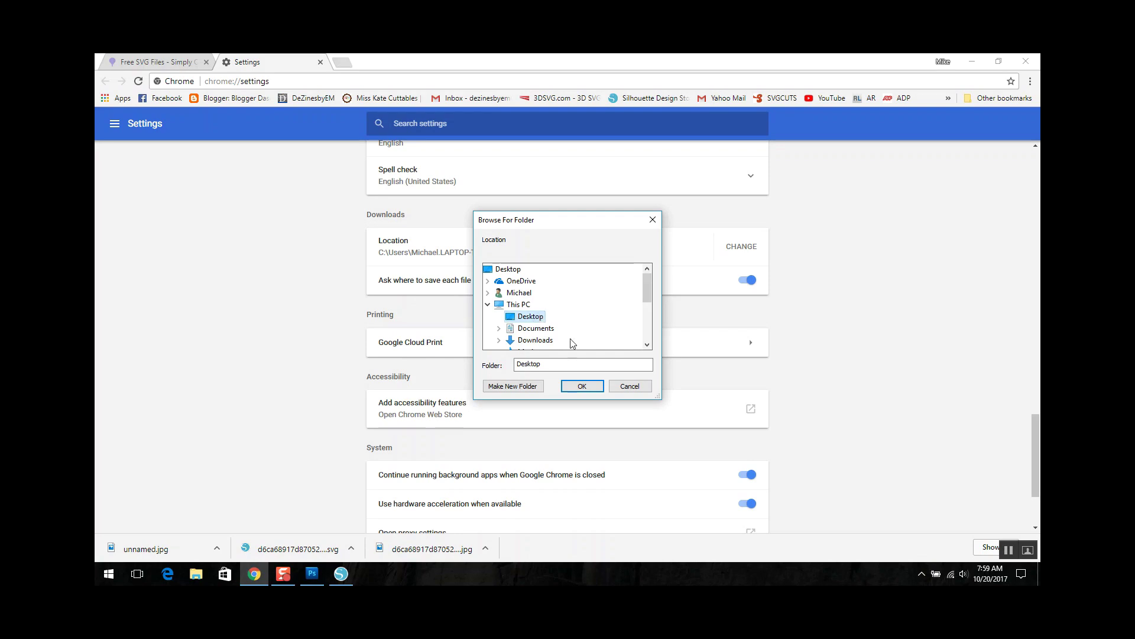
{"action": "left_click", "coordinate": [582, 385]}
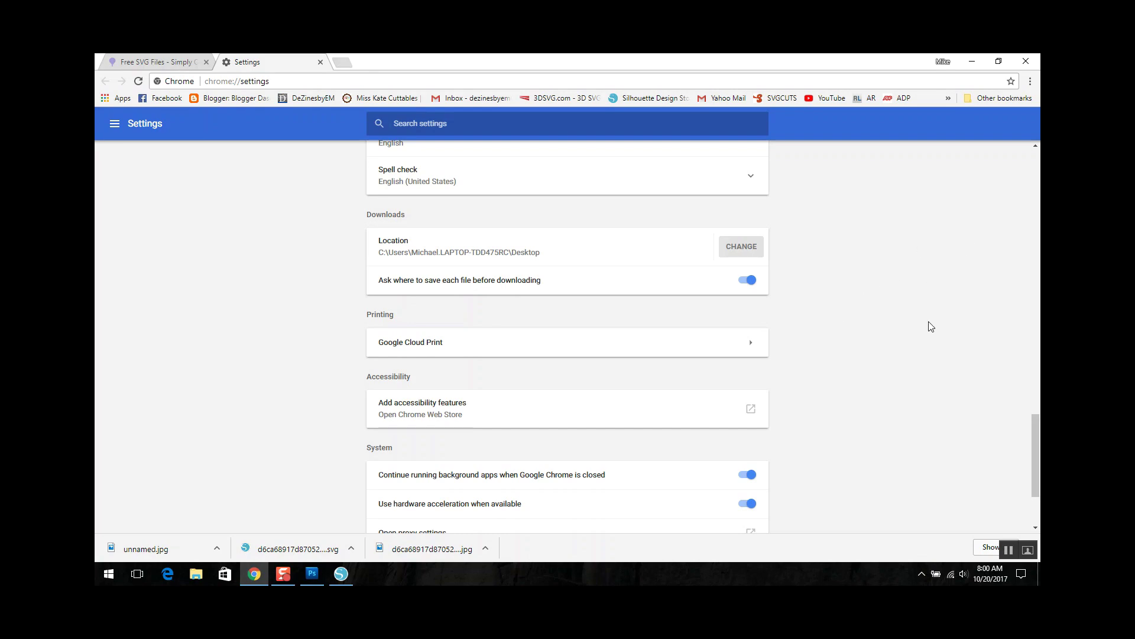
{"action": "scroll", "coordinate": [964, 380], "scroll_direction": "down", "scroll_amount": 2}
{"action": "scroll", "coordinate": [907, 273], "scroll_direction": "up", "scroll_amount": 10}
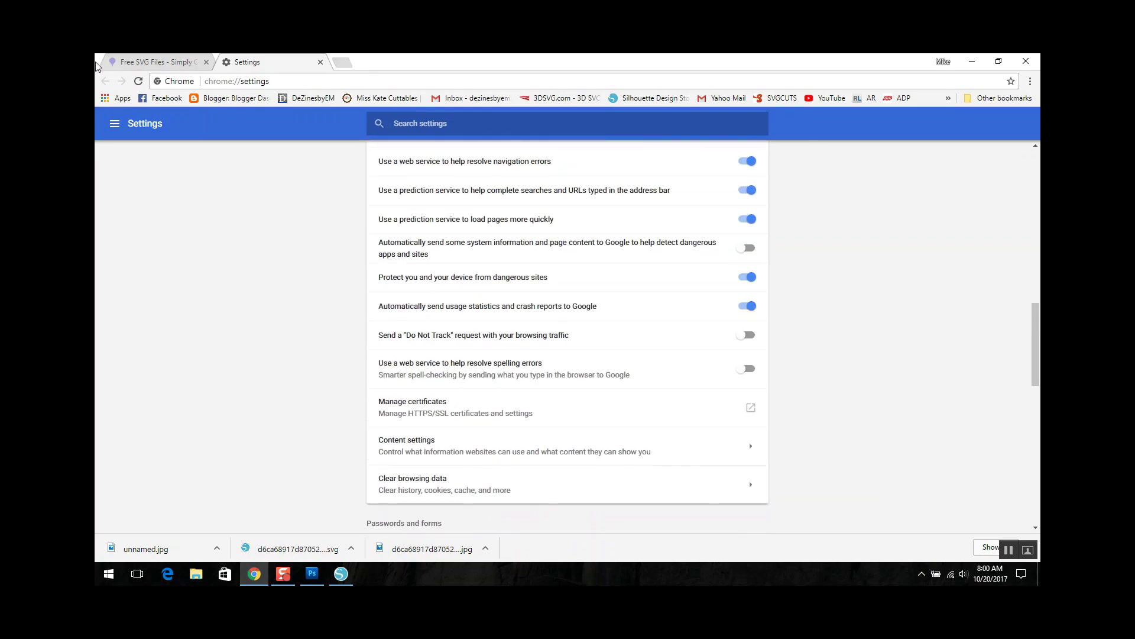
Add the free Boo Halloween Card to the cart and place the order through checkout.
{"action": "left_click", "coordinate": [146, 62]}
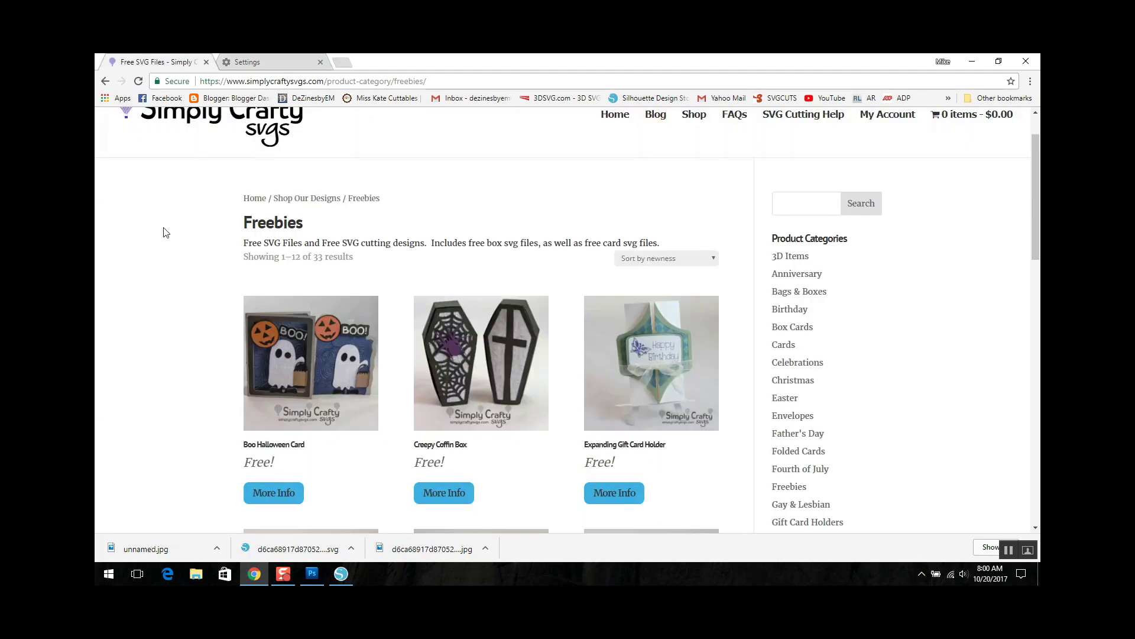
{"action": "left_click", "coordinate": [299, 388]}
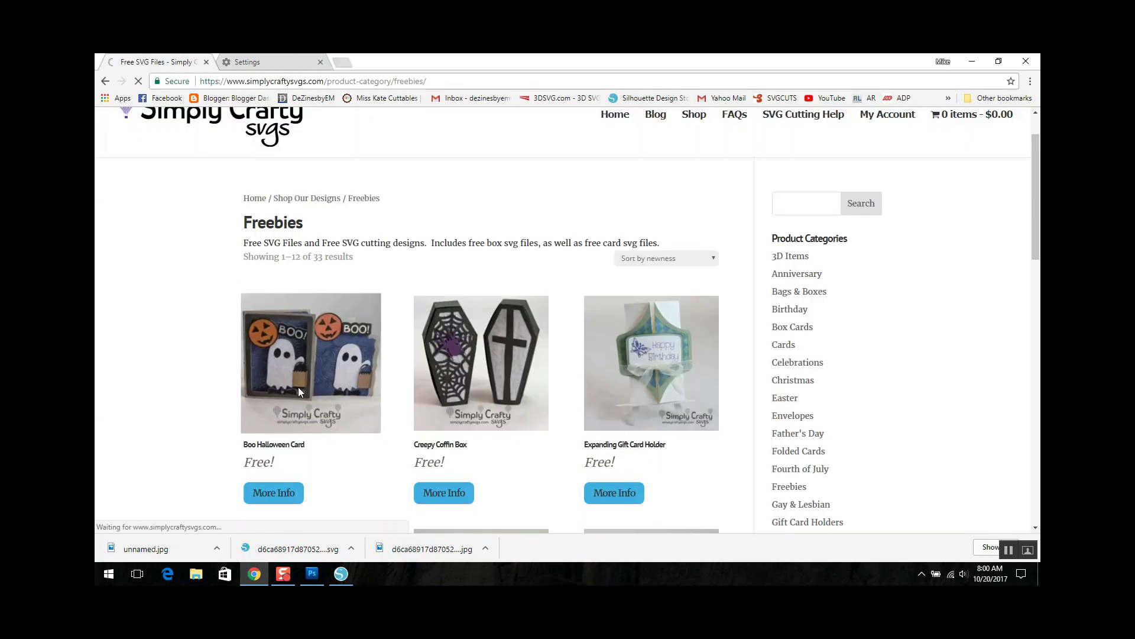
{"action": "left_click", "coordinate": [504, 353]}
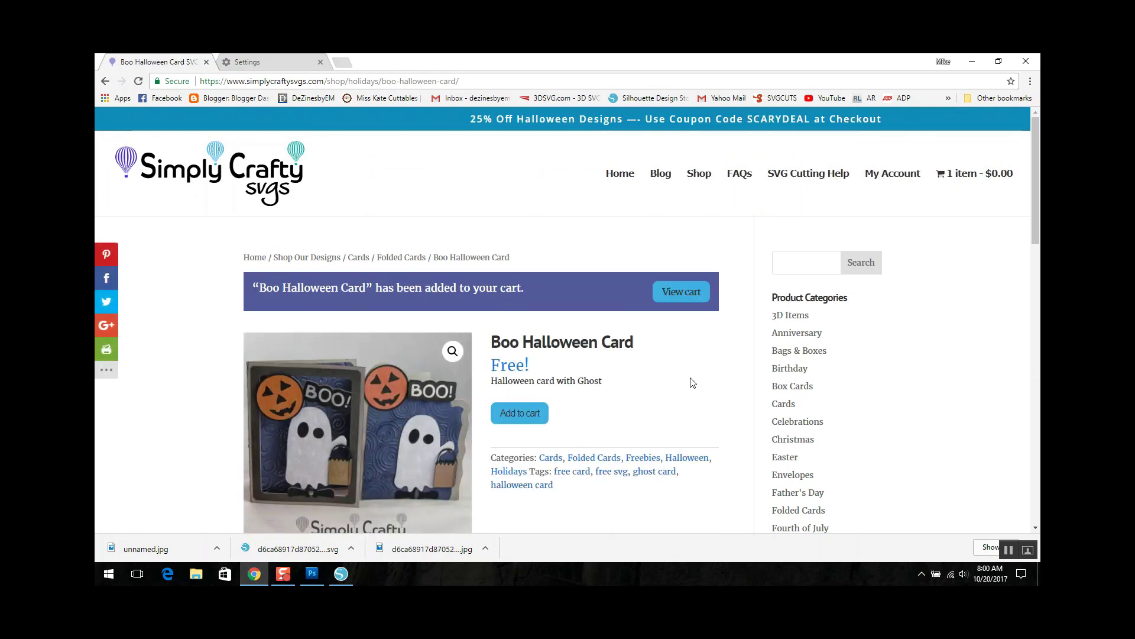
{"action": "left_click", "coordinate": [685, 292]}
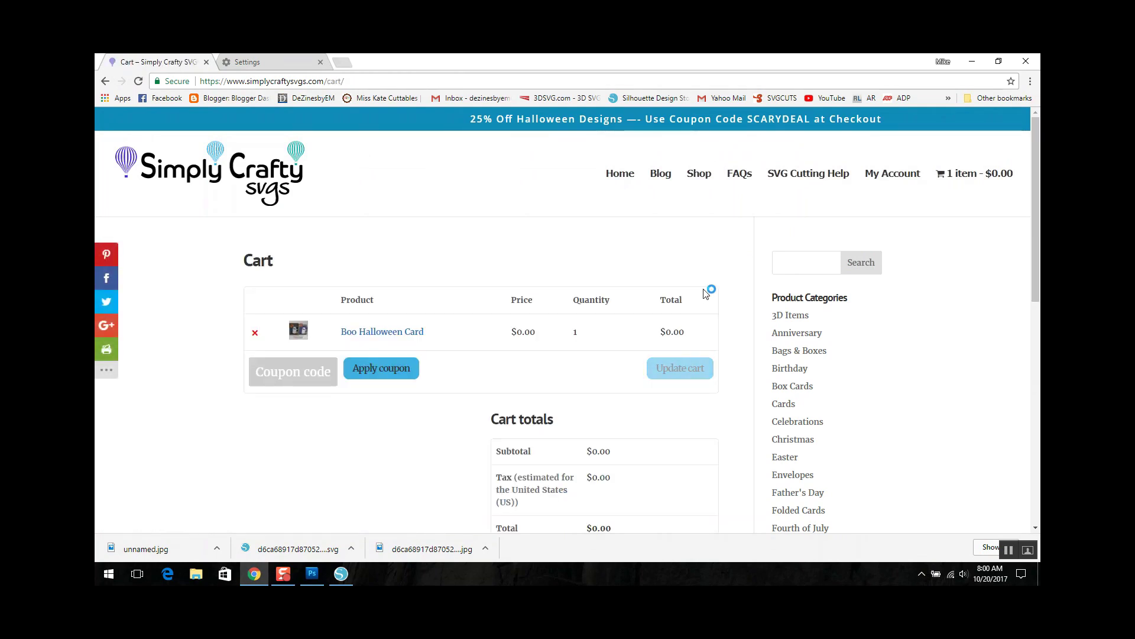
{"action": "scroll", "coordinate": [698, 302], "scroll_direction": "down", "scroll_amount": 2}
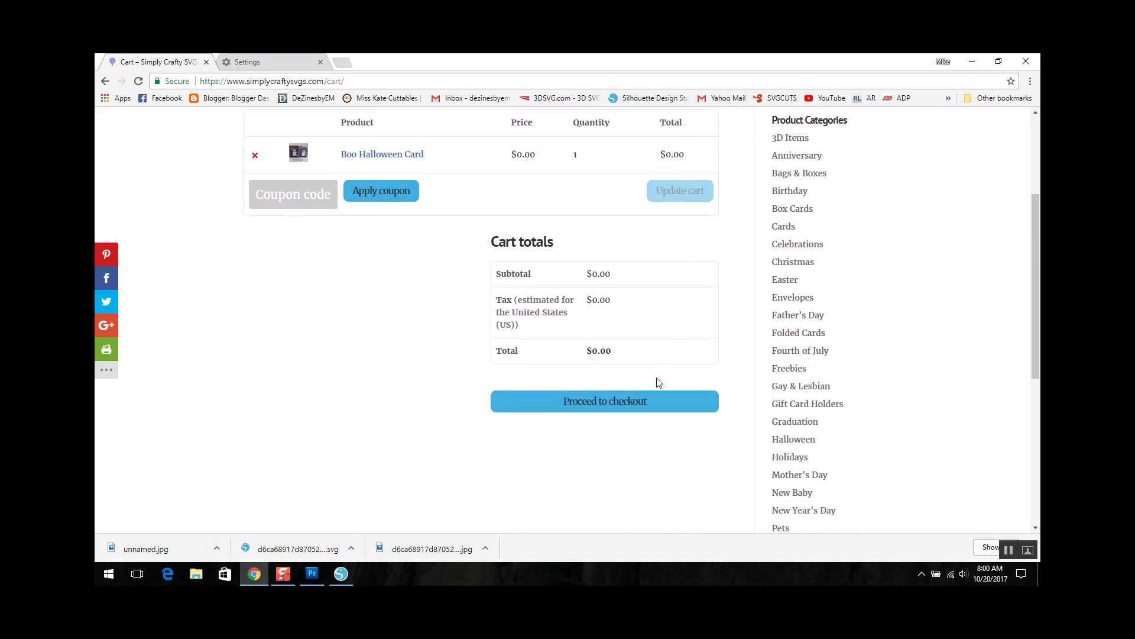
{"action": "left_click", "coordinate": [644, 401]}
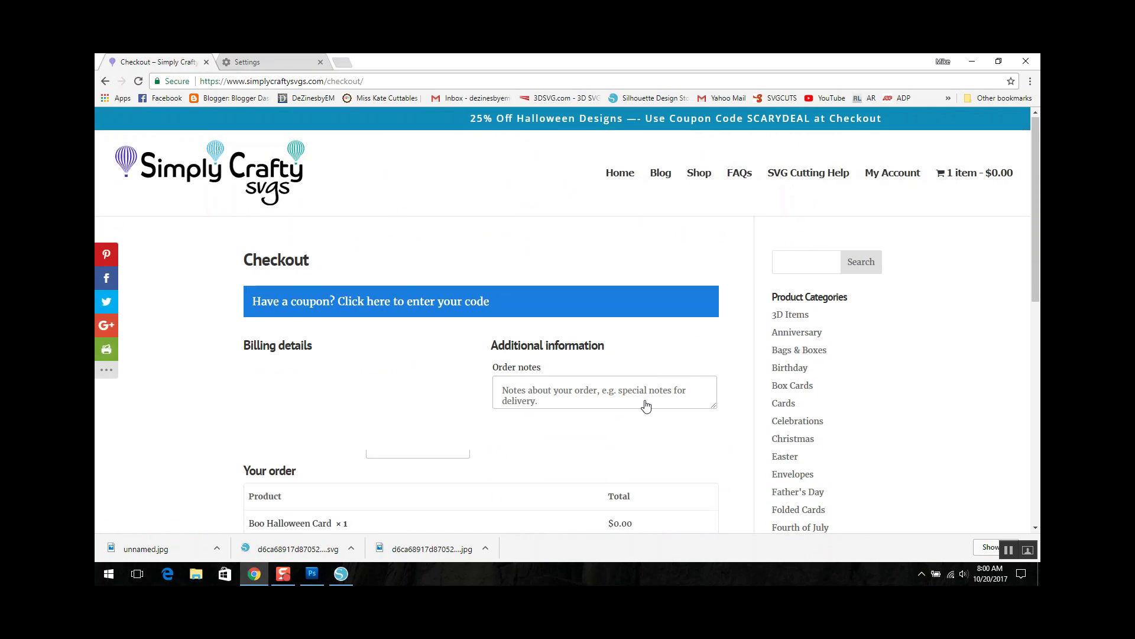
{"action": "scroll", "coordinate": [645, 405], "scroll_direction": "down", "scroll_amount": 2}
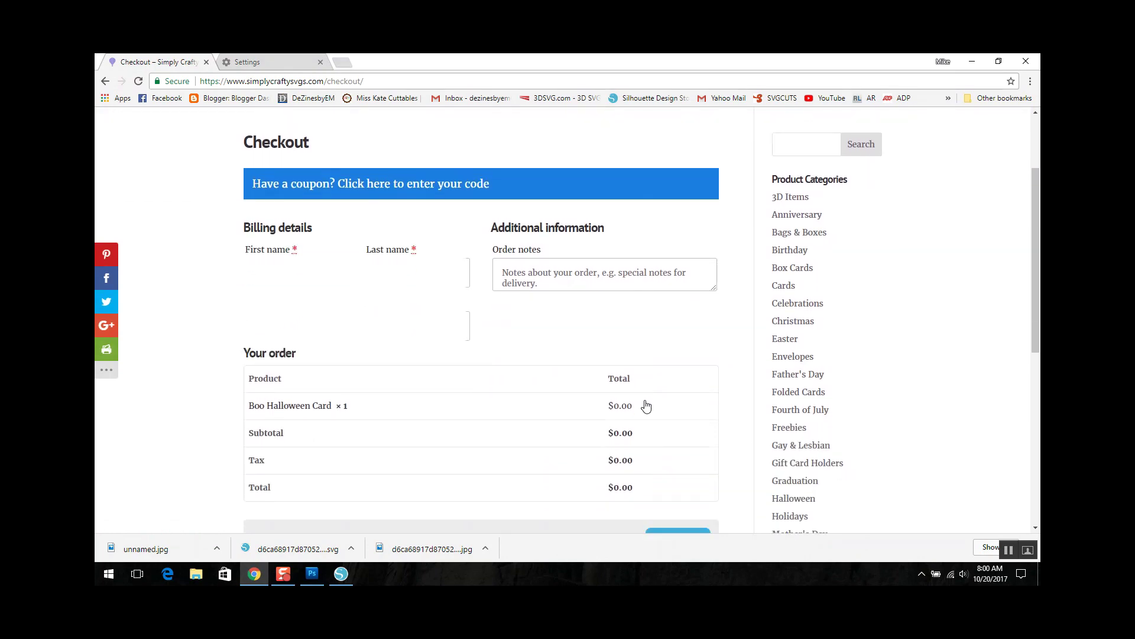
{"action": "scroll", "coordinate": [645, 406], "scroll_direction": "down", "scroll_amount": 3}
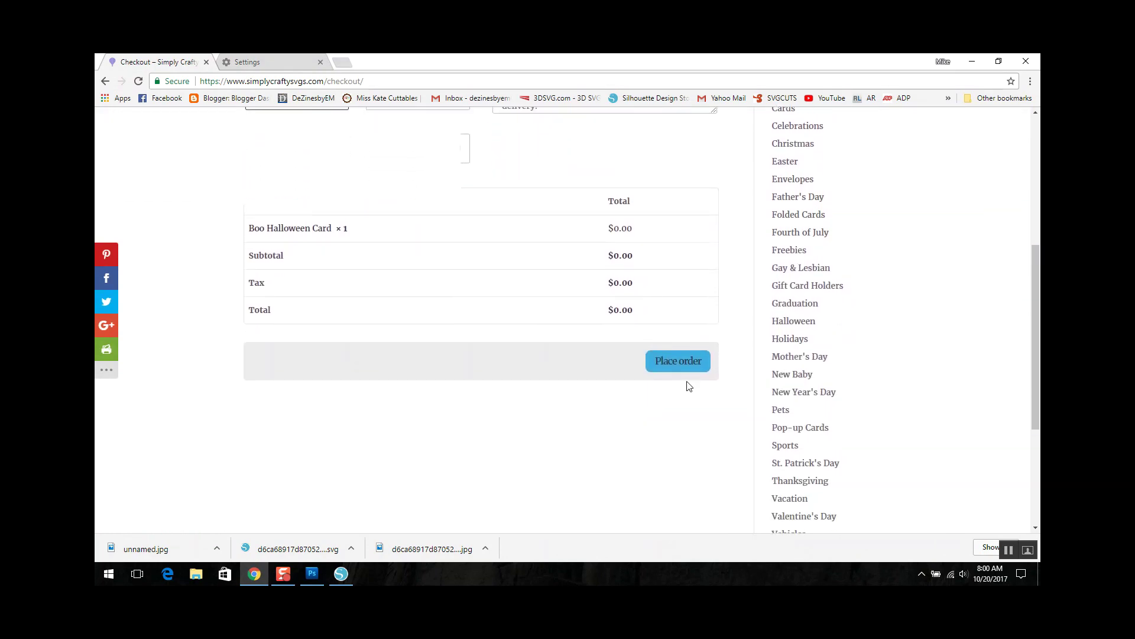
{"action": "left_click", "coordinate": [699, 362]}
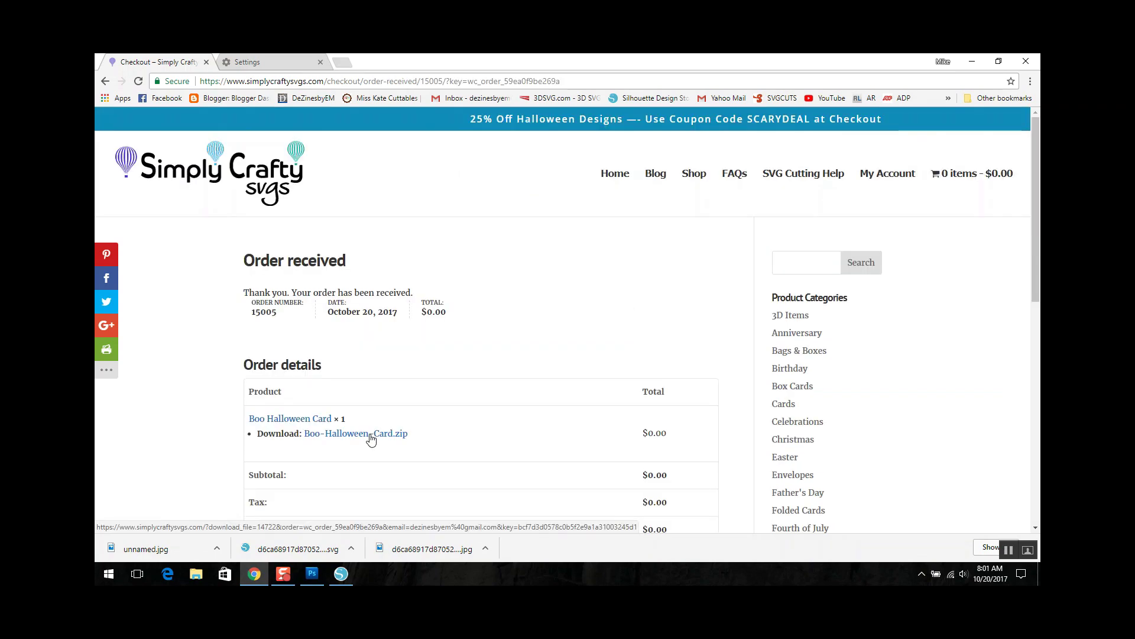
Save Boo-Halloween-Card.zip from the order page to the Desktop.
{"action": "scroll", "coordinate": [467, 272], "scroll_direction": "down", "scroll_amount": 2}
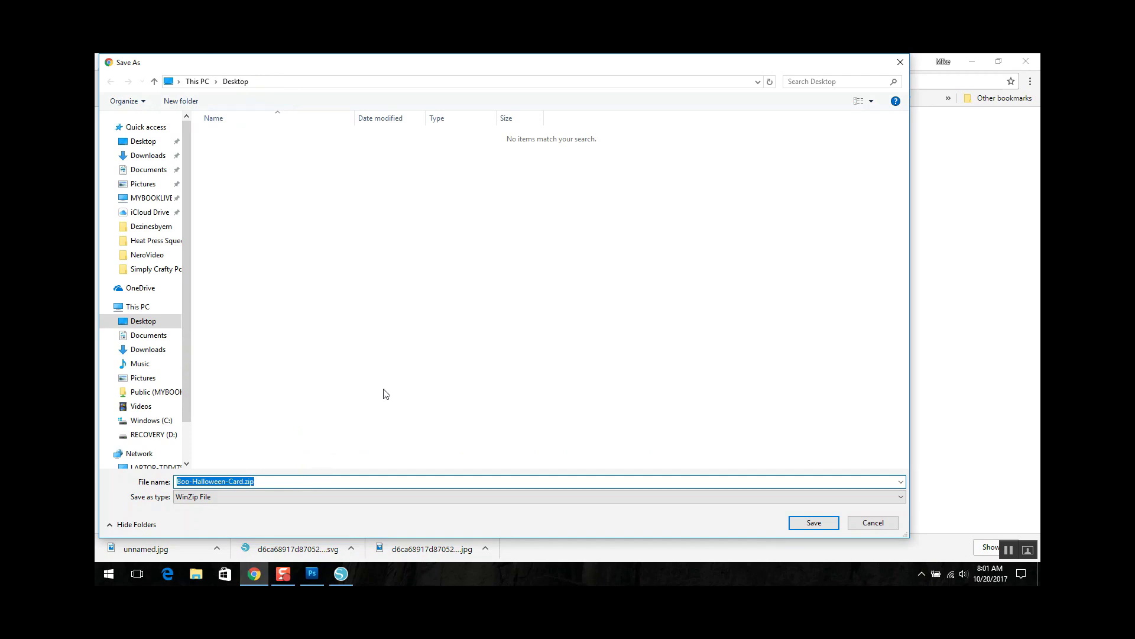
{"action": "left_click", "coordinate": [813, 524]}
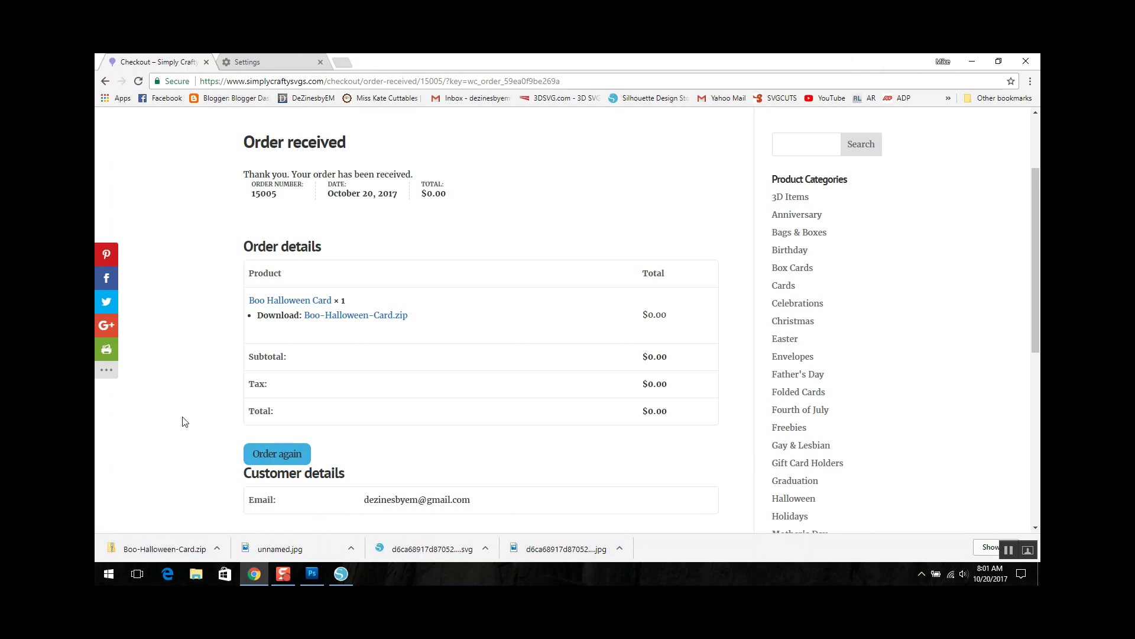
{"action": "left_click", "coordinate": [218, 549]}
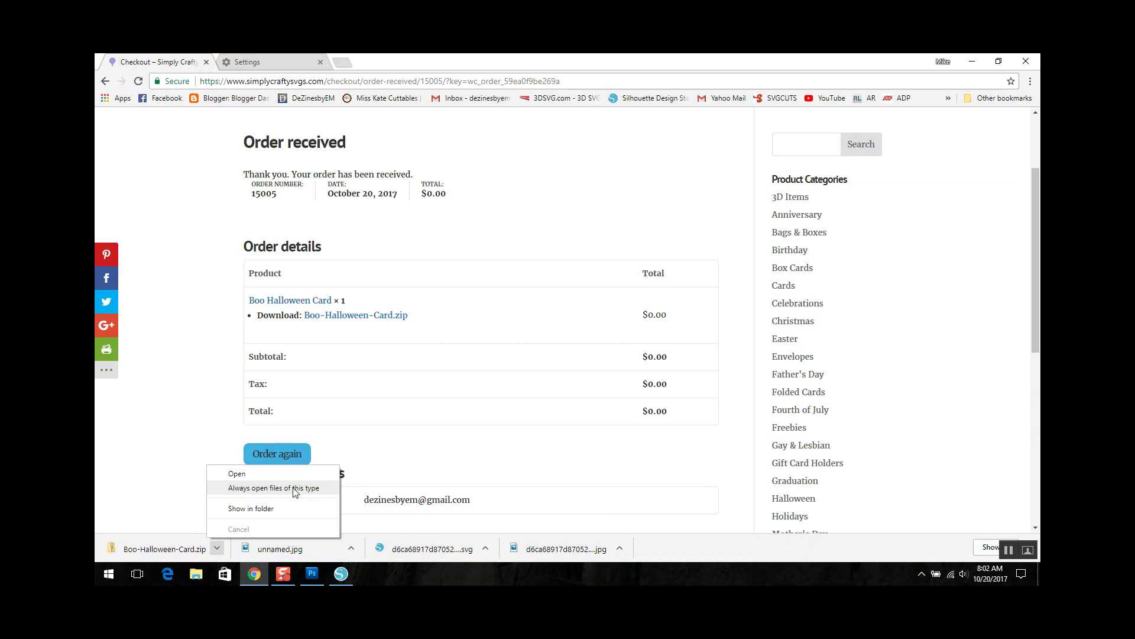
Set zip files to always open automatically and scroll back to the top of the order page.
{"action": "left_click", "coordinate": [295, 489]}
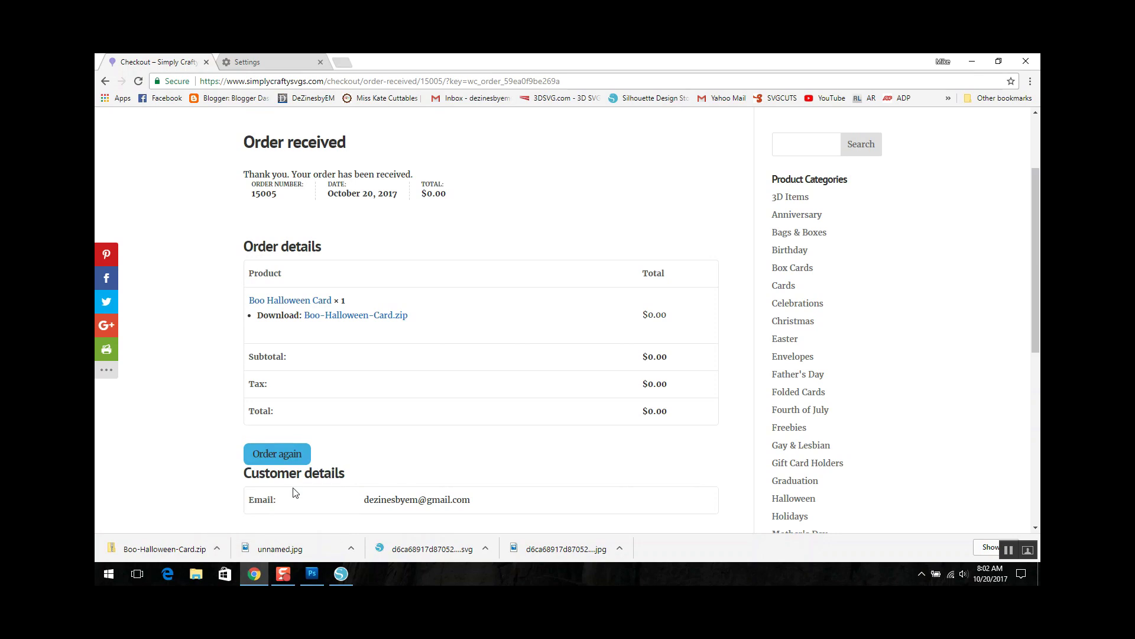
{"action": "scroll", "coordinate": [565, 231], "scroll_direction": "up", "scroll_amount": 2}
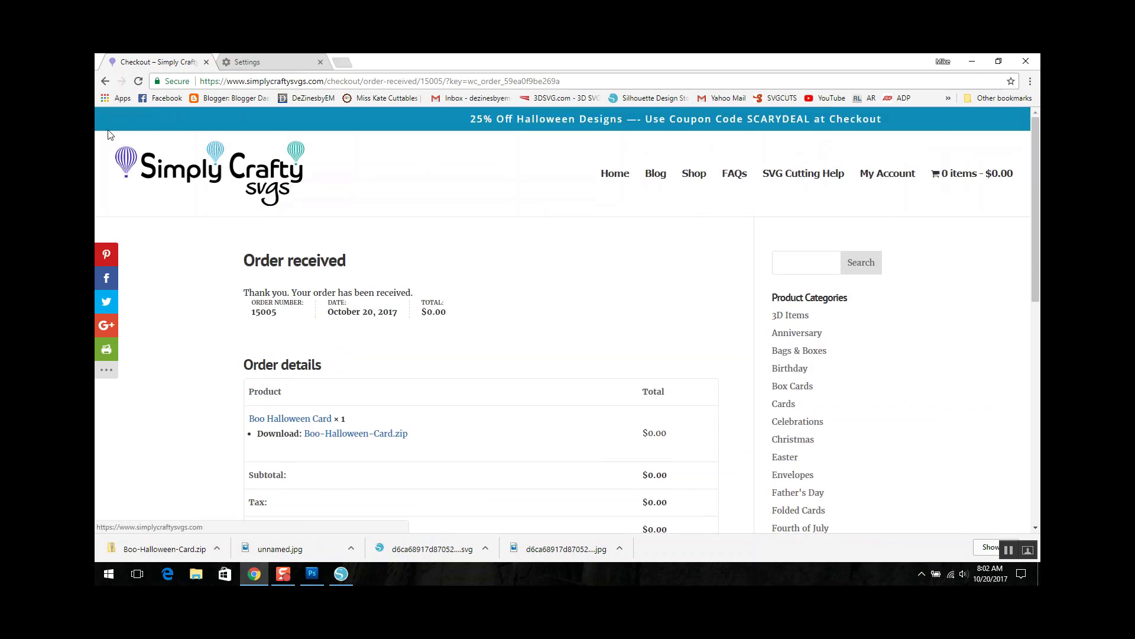
{"action": "left_click", "coordinate": [697, 180]}
Find the Oval Swing Card in the Freebies category and add it to the cart.
{"action": "scroll", "coordinate": [806, 400], "scroll_direction": "down", "scroll_amount": 3}
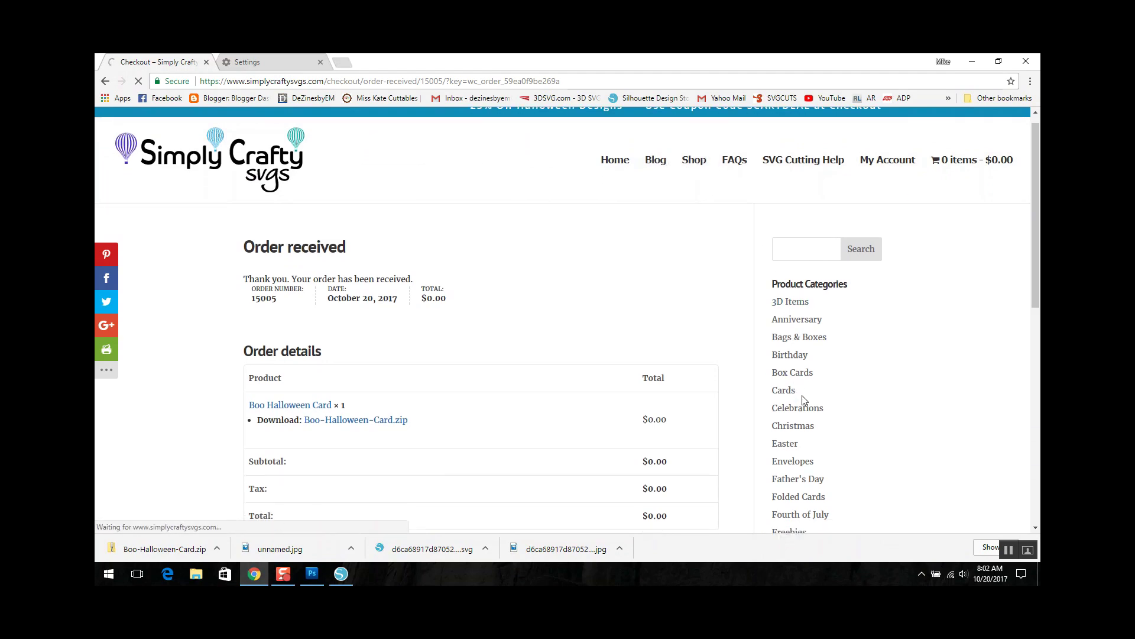
{"action": "scroll", "coordinate": [801, 385], "scroll_direction": "down", "scroll_amount": 1}
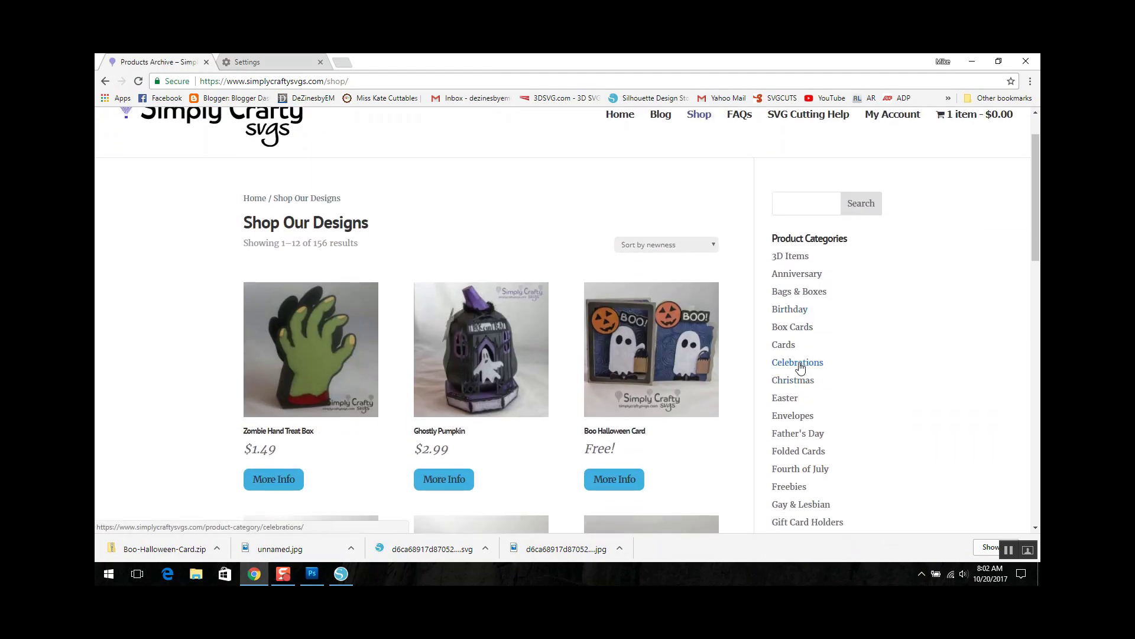
{"action": "left_click", "coordinate": [780, 490]}
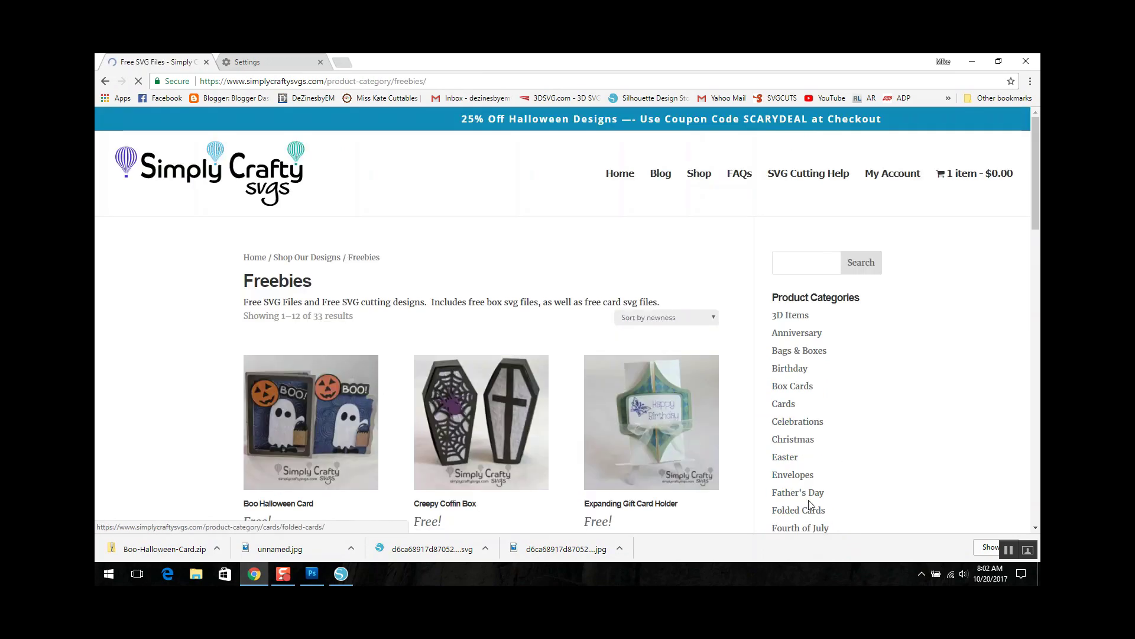
{"action": "scroll", "coordinate": [686, 454], "scroll_direction": "down", "scroll_amount": 3}
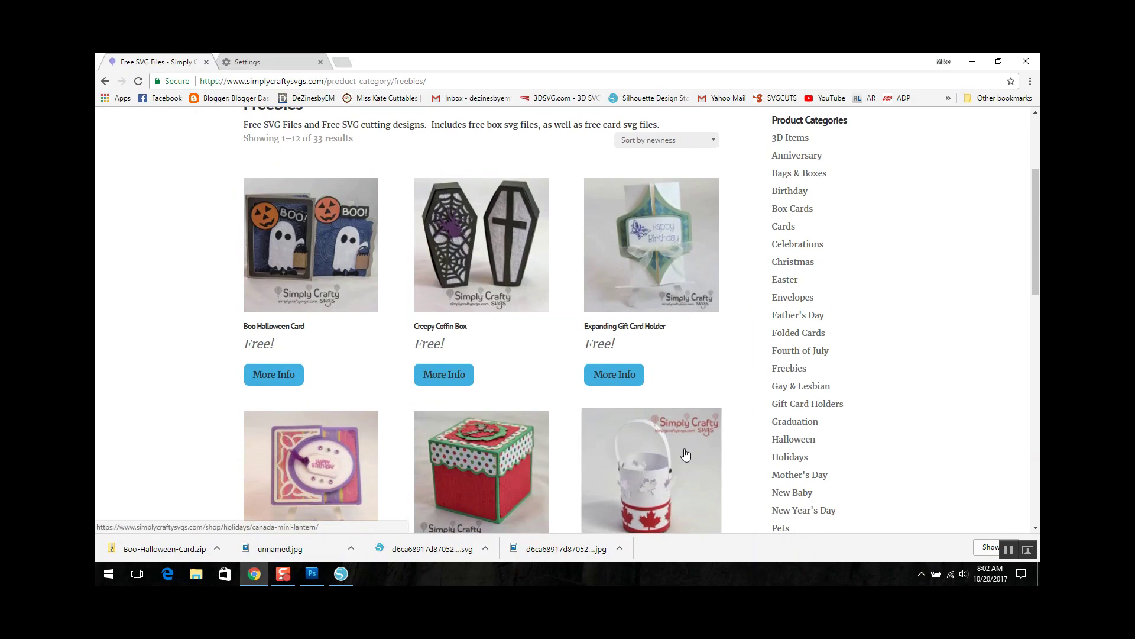
{"action": "scroll", "coordinate": [686, 454], "scroll_direction": "down", "scroll_amount": 3}
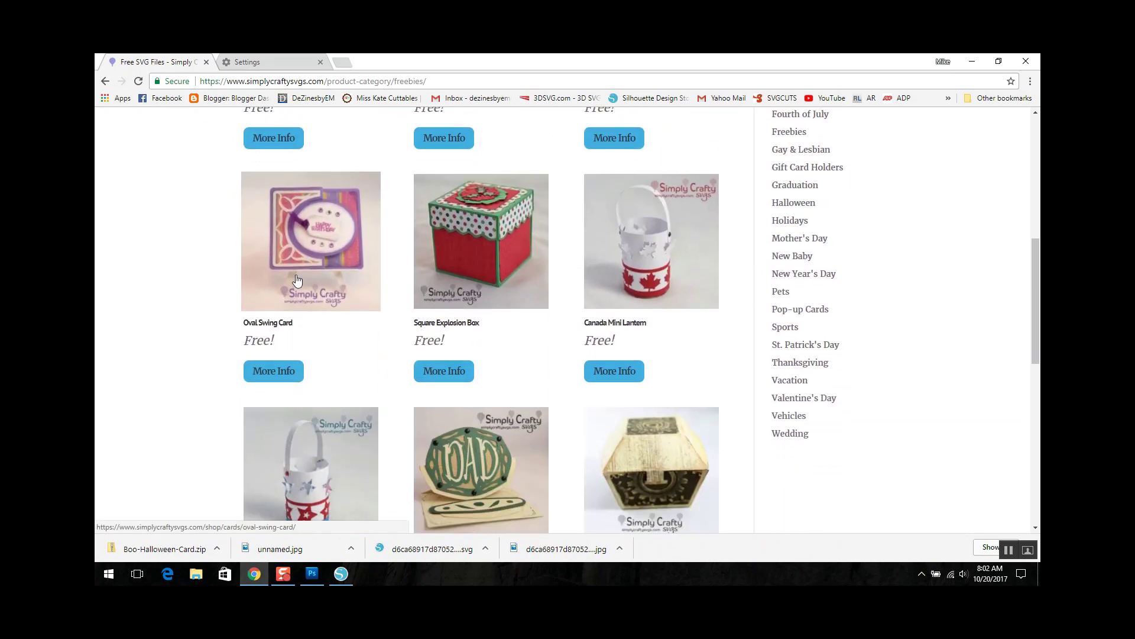
{"action": "left_click", "coordinate": [296, 275]}
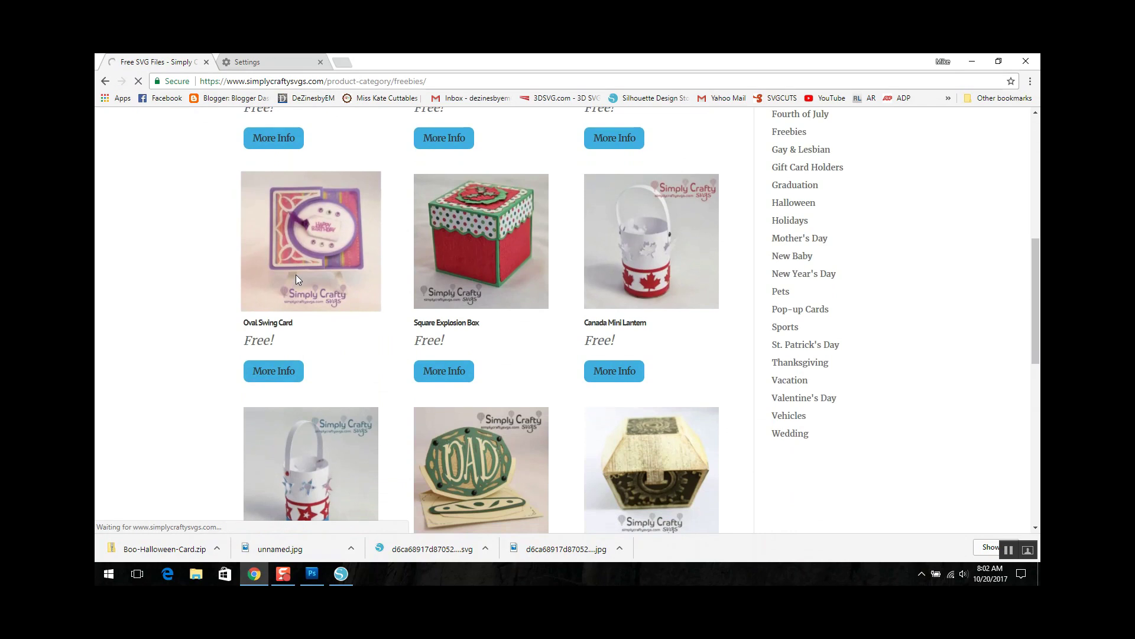
{"action": "left_click", "coordinate": [521, 371]}
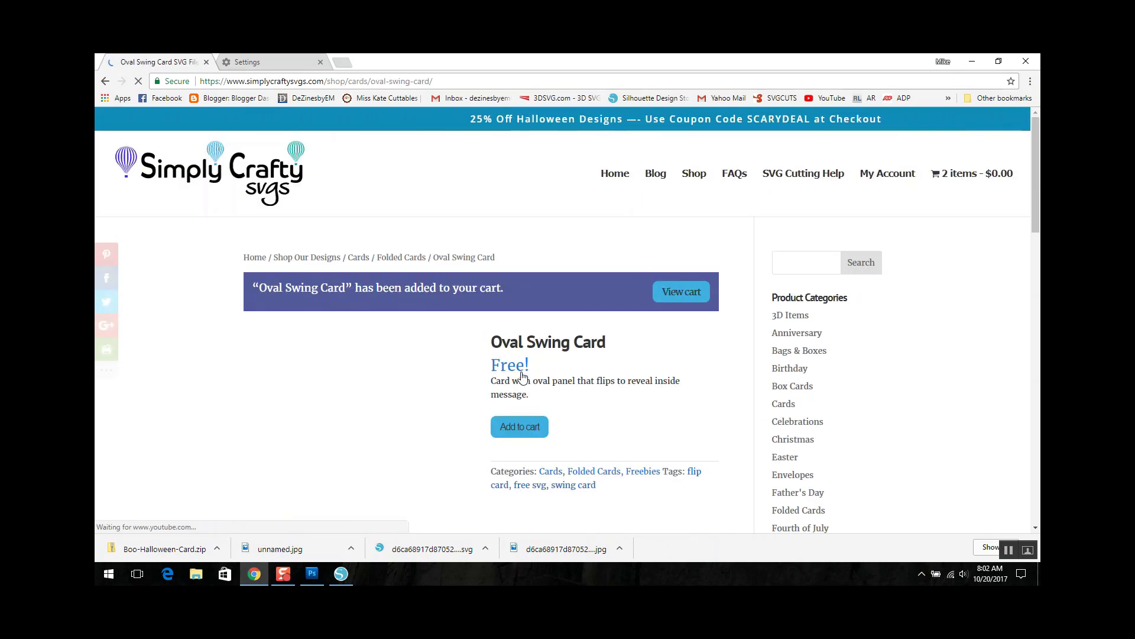
{"action": "left_click", "coordinate": [527, 427]}
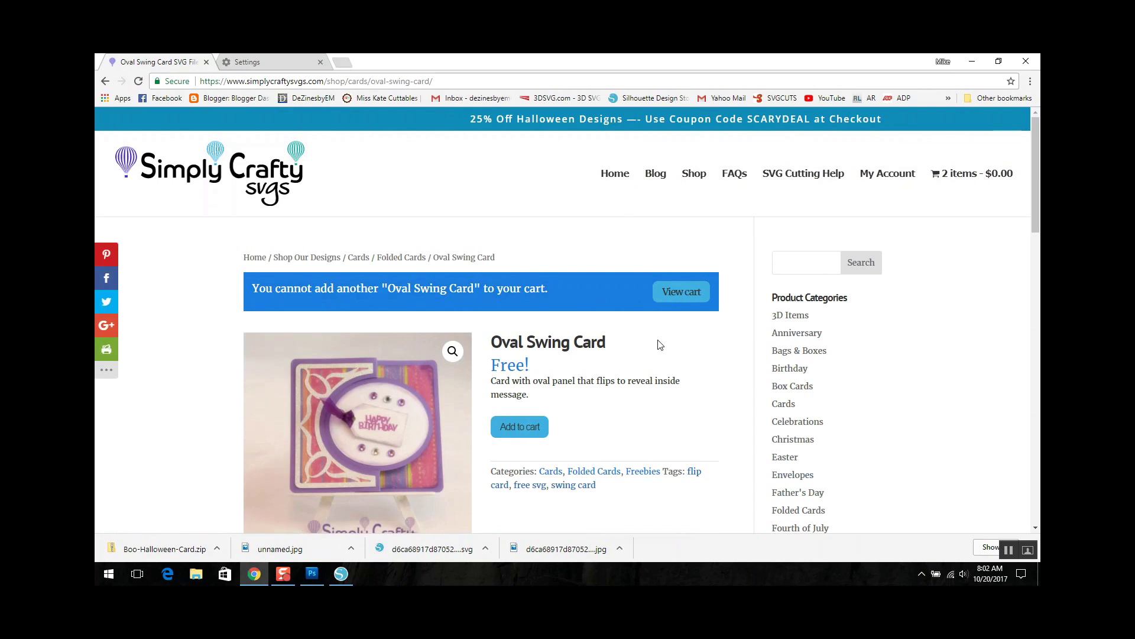
Check out, place the free Oval Swing Card order, and download Oval-Swing-Card.zip.
{"action": "left_click", "coordinate": [690, 288]}
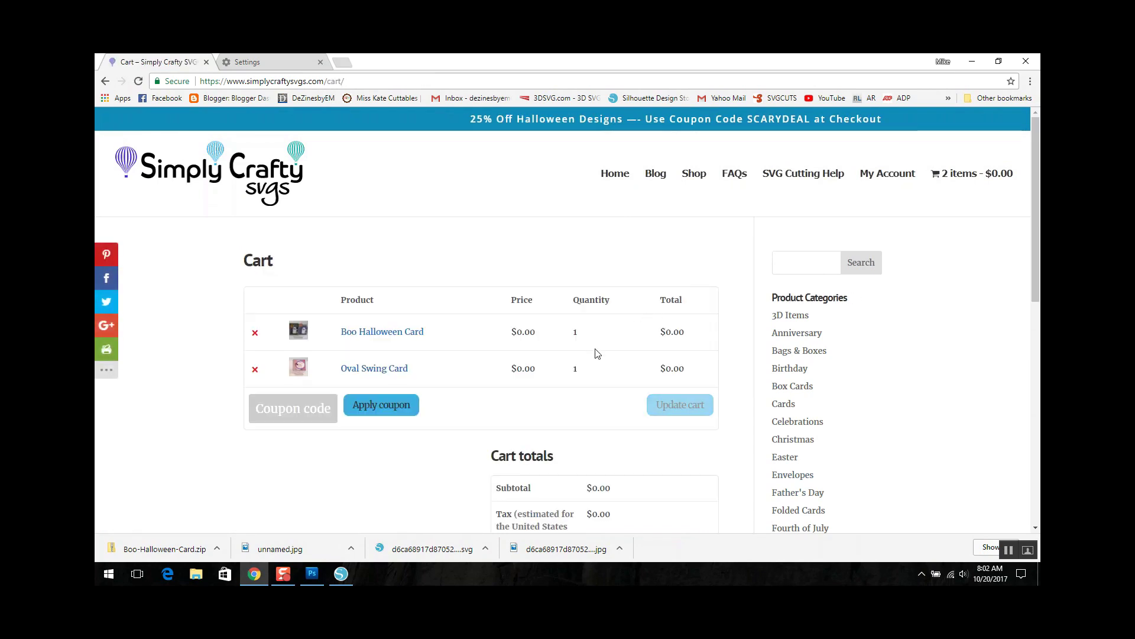
{"action": "scroll", "coordinate": [611, 406], "scroll_direction": "down", "scroll_amount": 4}
{"action": "left_click", "coordinate": [625, 385]}
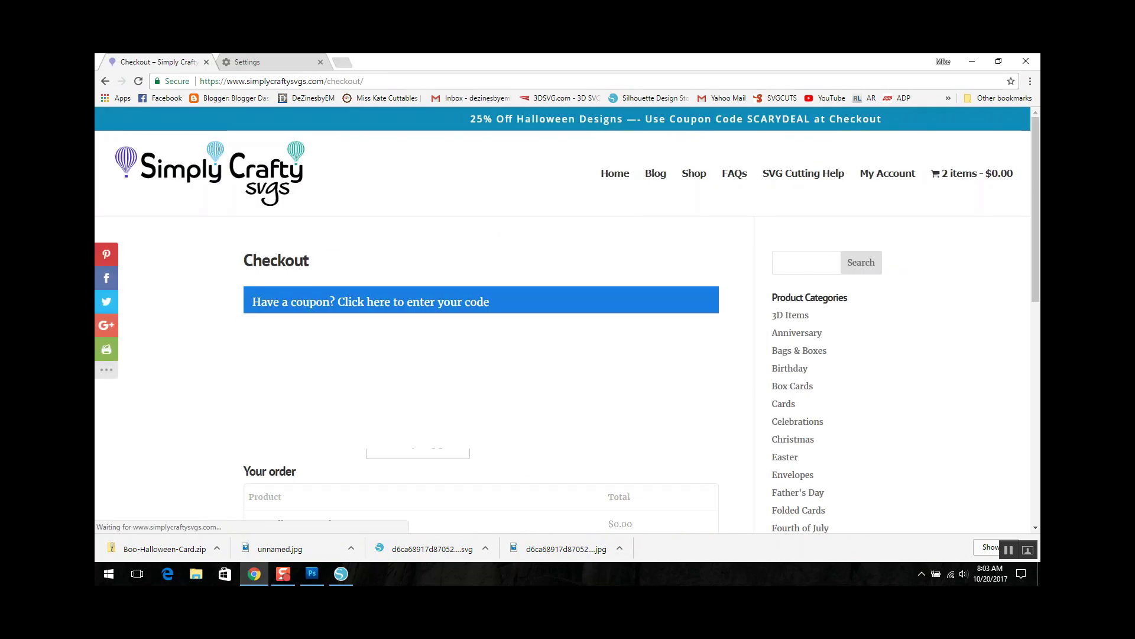
{"action": "scroll", "coordinate": [626, 389], "scroll_direction": "down", "scroll_amount": 4}
{"action": "left_click", "coordinate": [674, 391]}
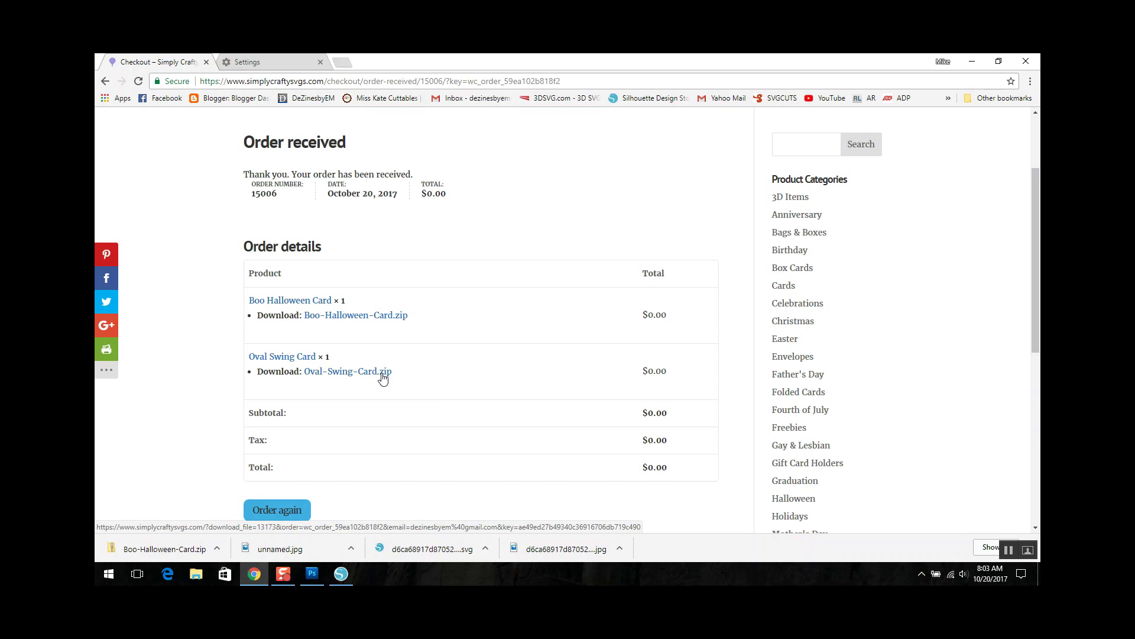
{"action": "left_click", "coordinate": [382, 372]}
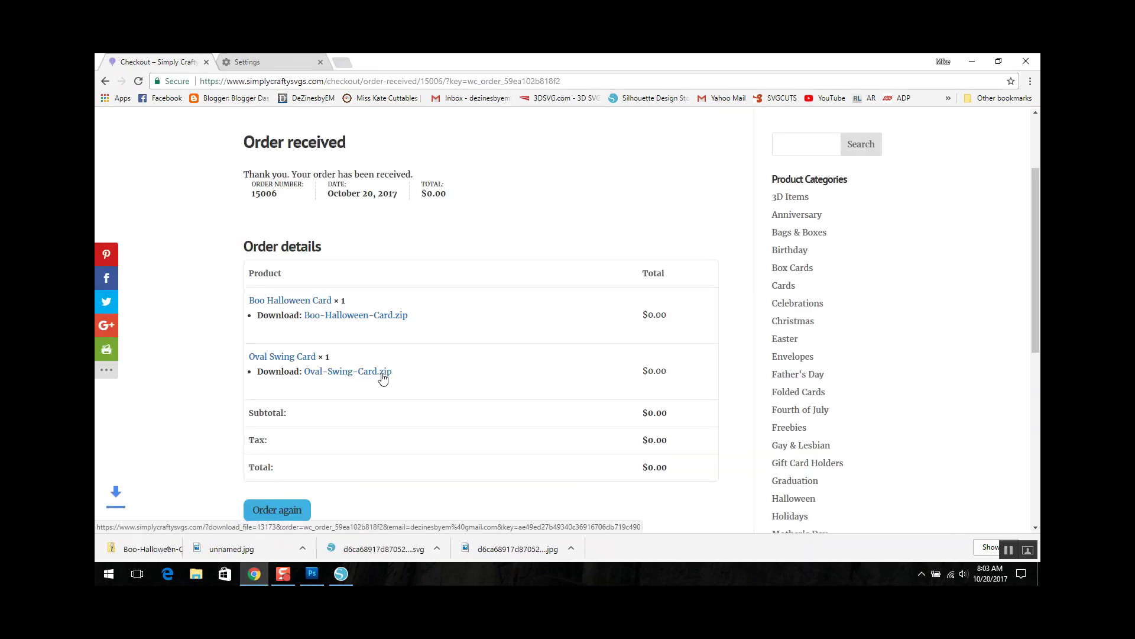
Open the downloaded Oval-Swing-Card.zip in File Explorer and start Extract all.
{"action": "double_click", "coordinate": [383, 373]}
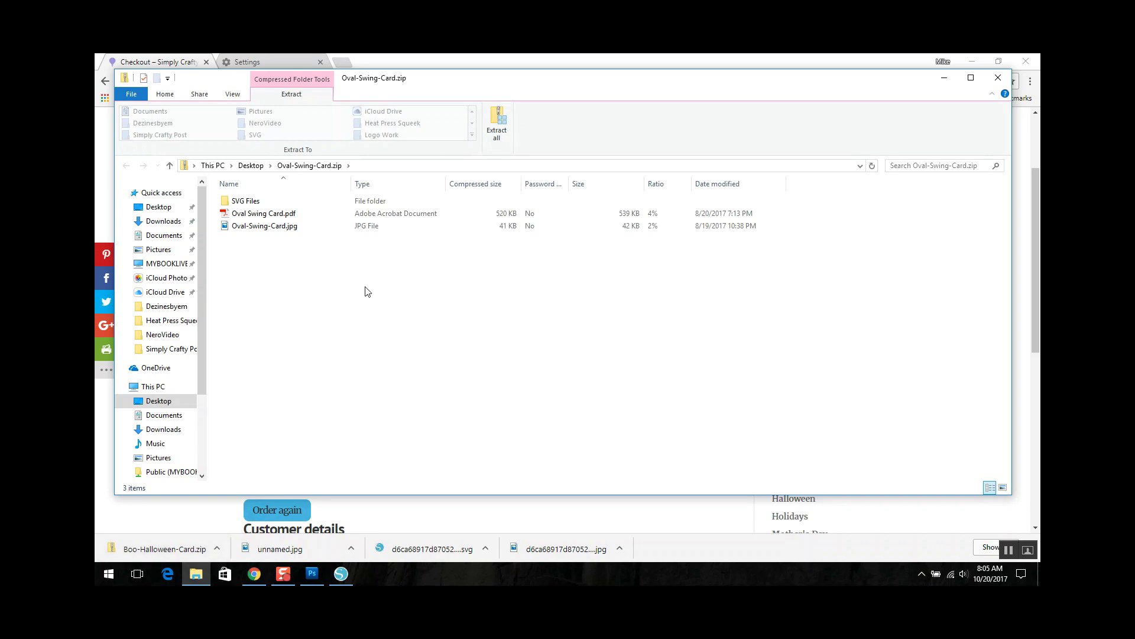
{"action": "left_click", "coordinate": [498, 128]}
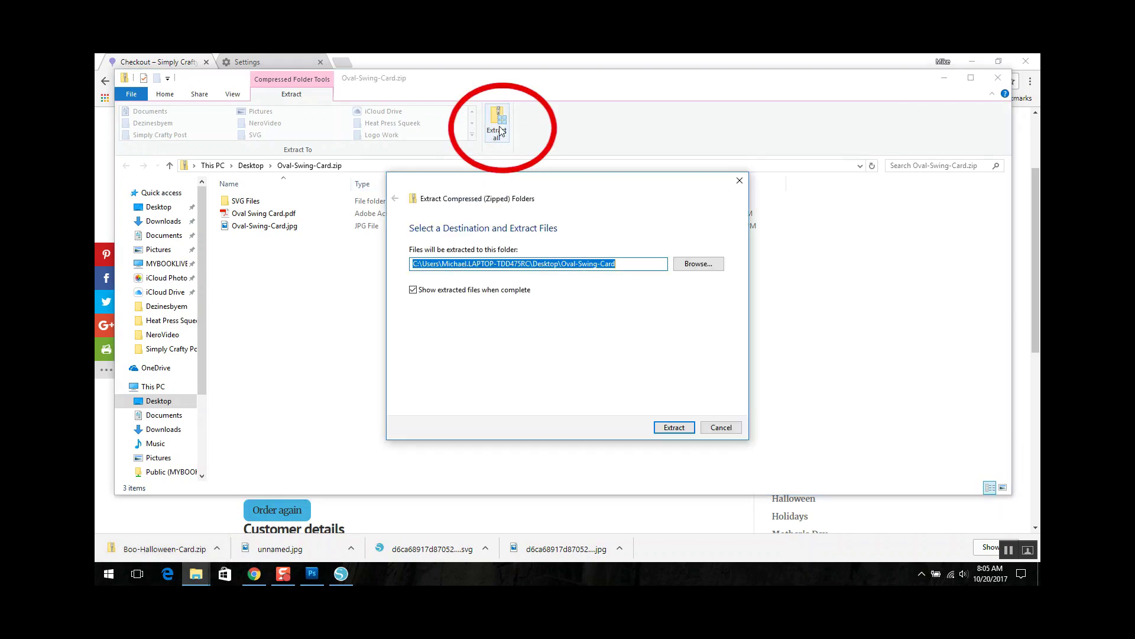
Browse the extraction destination to MYBOOKLIVE\Public\SVG\Simply Crafty SVGs.
{"action": "left_click", "coordinate": [710, 266]}
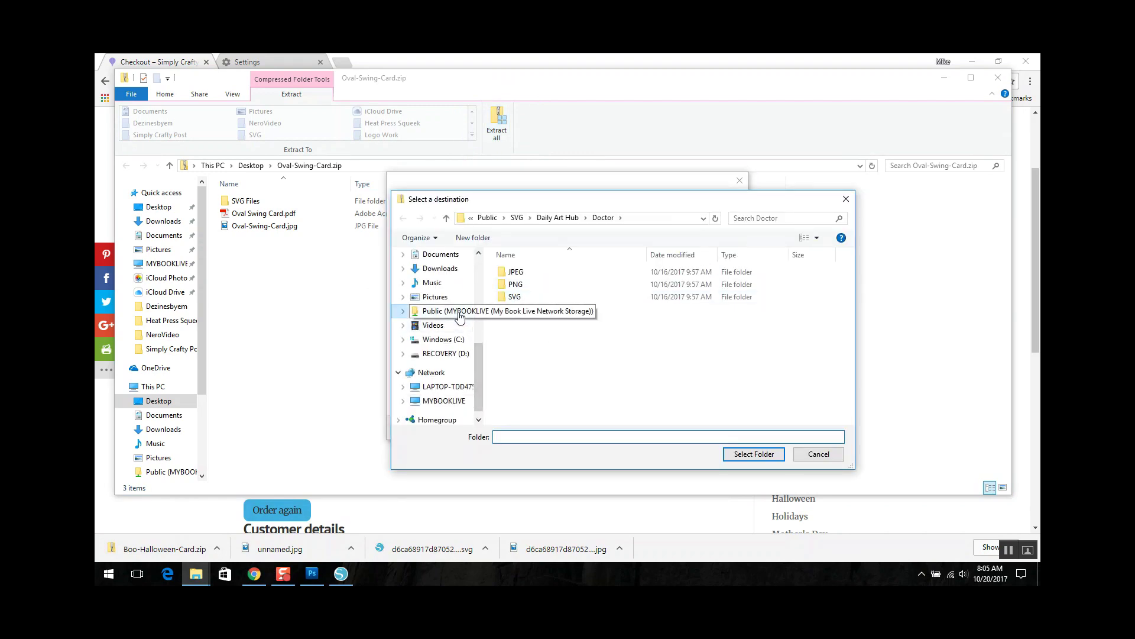
{"action": "left_click", "coordinate": [445, 310]}
{"action": "double_click", "coordinate": [521, 379]}
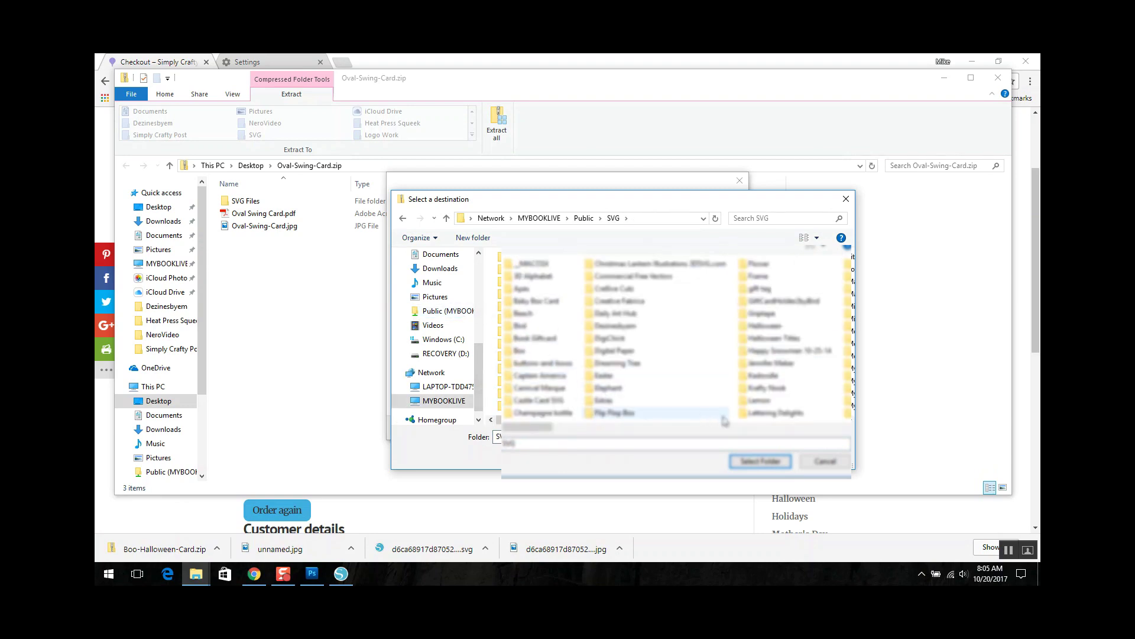
{"action": "left_click", "coordinate": [749, 431]}
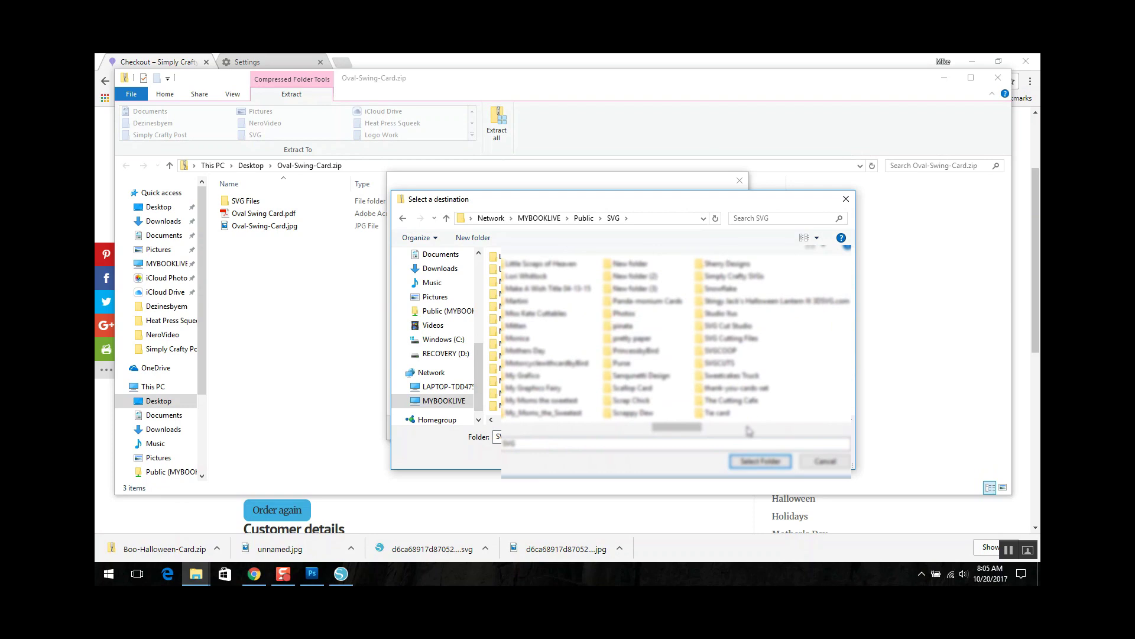
{"action": "left_click", "coordinate": [739, 278]}
{"action": "double_click", "coordinate": [739, 278]}
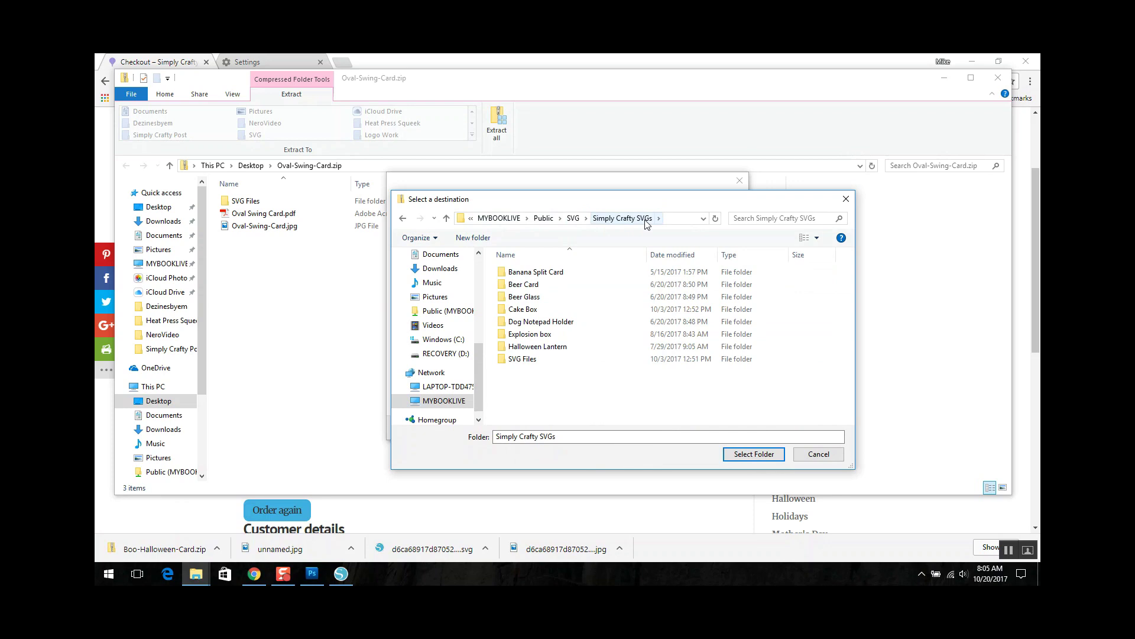
Create an 'Oval Swing Card' folder there and extract the zip into it.
{"action": "left_click", "coordinate": [473, 238]}
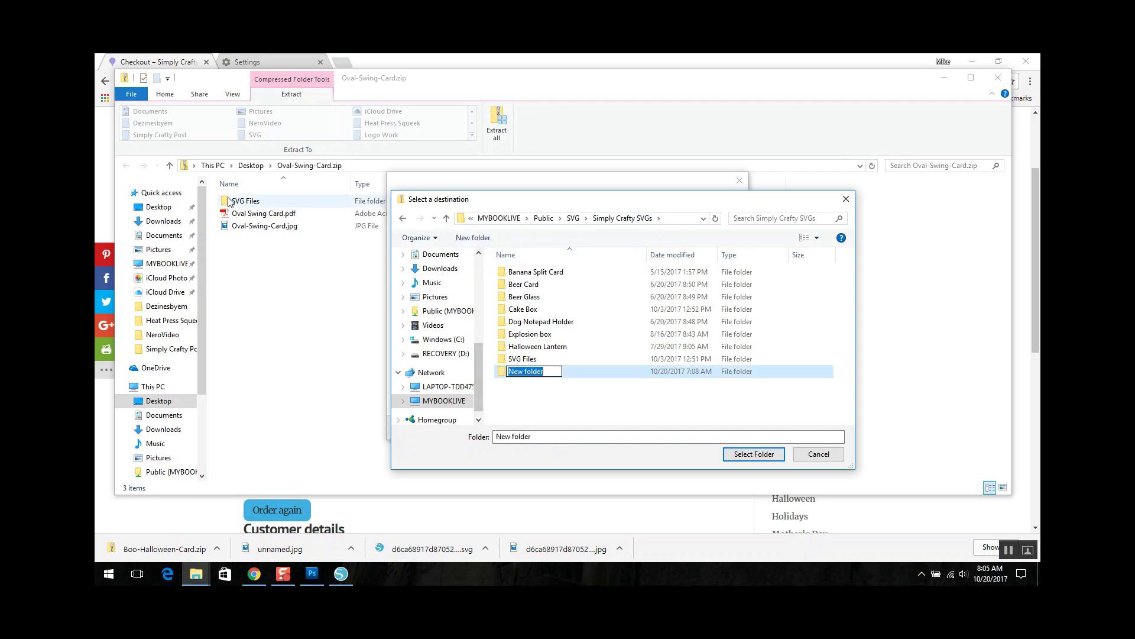
{"action": "type", "text": "Ov"}
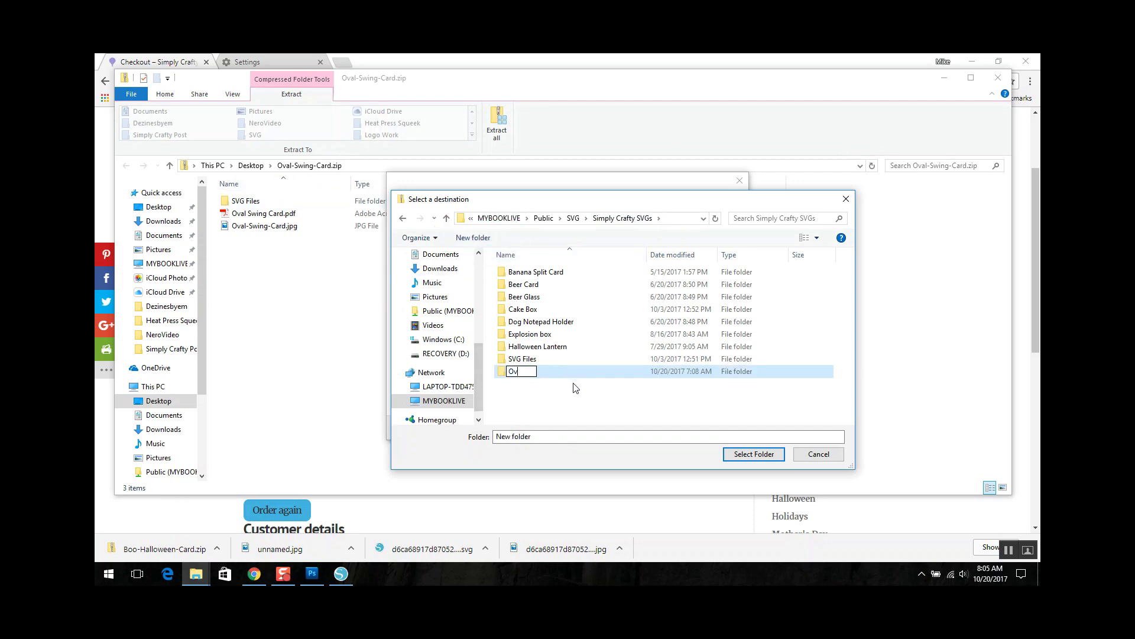
{"action": "type", "text": "al Swing Card"}
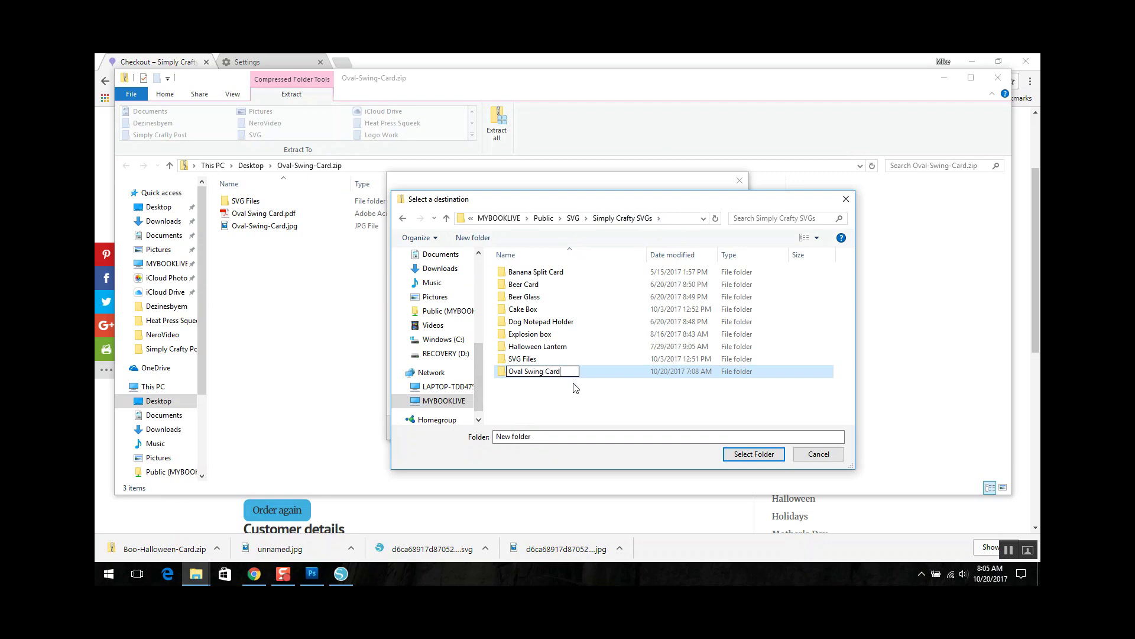
{"action": "left_click", "coordinate": [748, 460]}
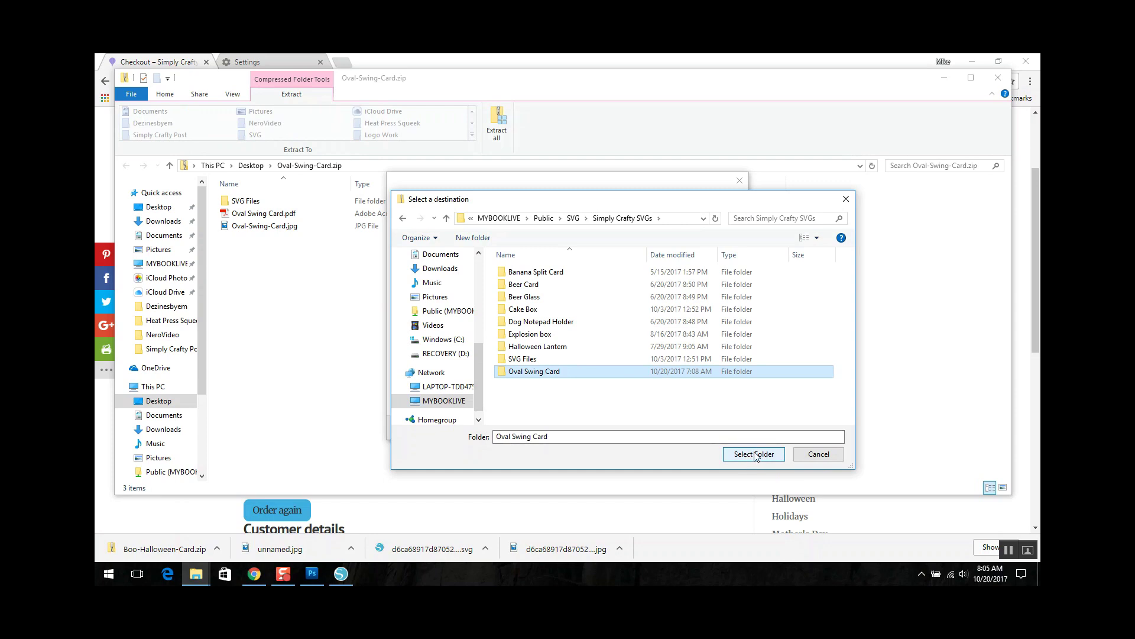
{"action": "left_click", "coordinate": [754, 455]}
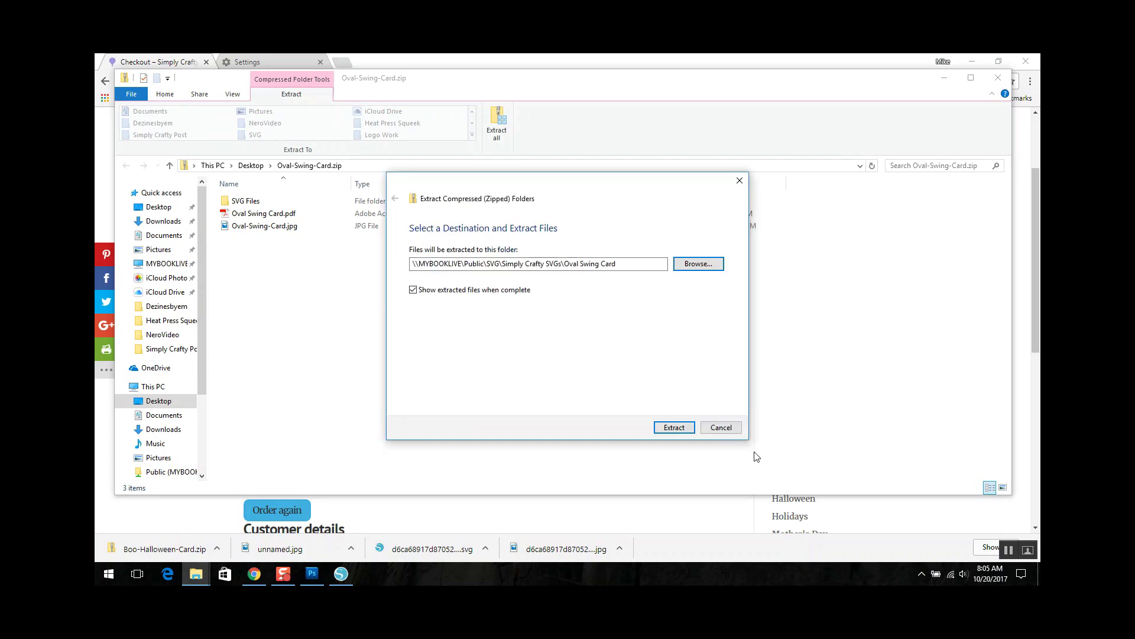
{"action": "left_click", "coordinate": [673, 427]}
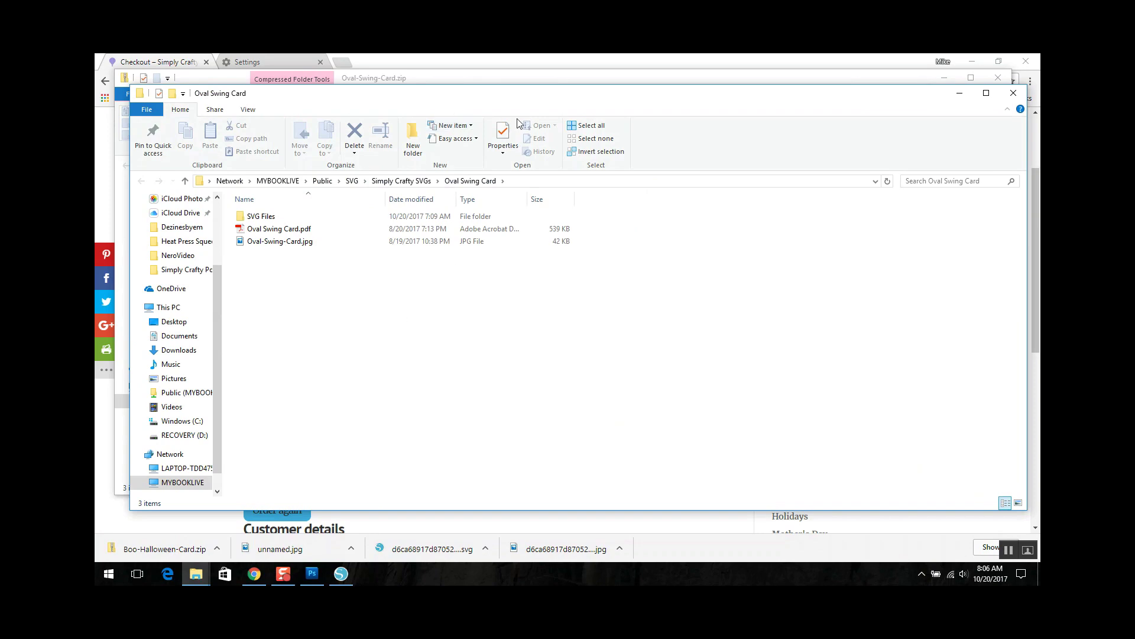
Reposition the extracted folder's window, open SVG Files to check its contents, then show the desktop.
{"action": "left_click_drag", "start_coordinate": [525, 98], "coordinate": [603, 269]}
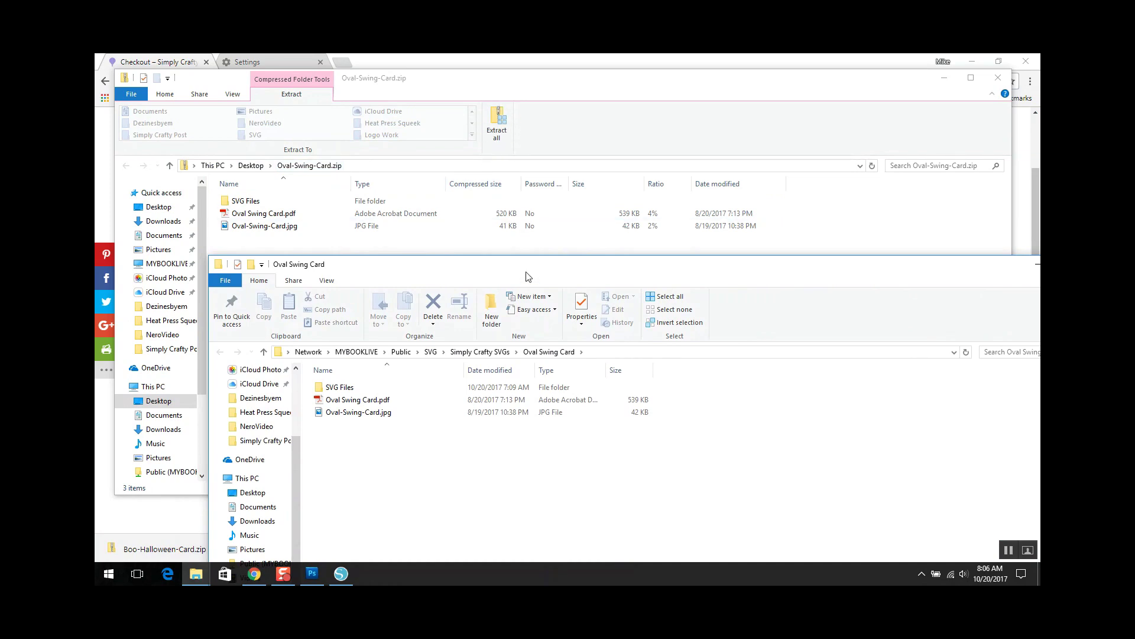
{"action": "left_click_drag", "start_coordinate": [528, 276], "coordinate": [493, 117]}
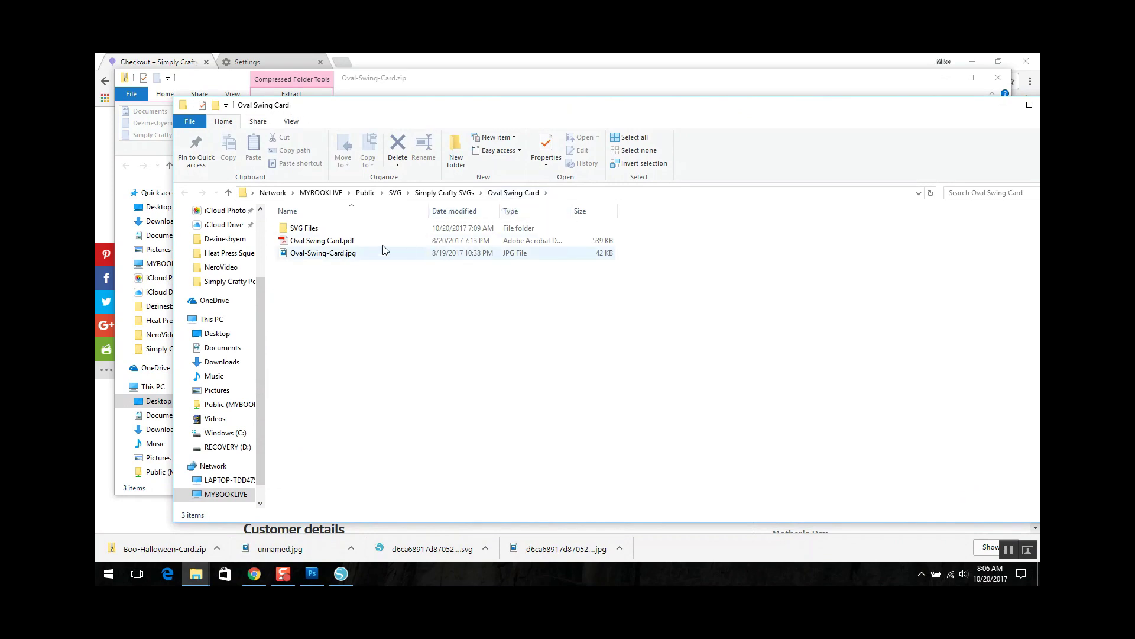
{"action": "double_click", "coordinate": [315, 231]}
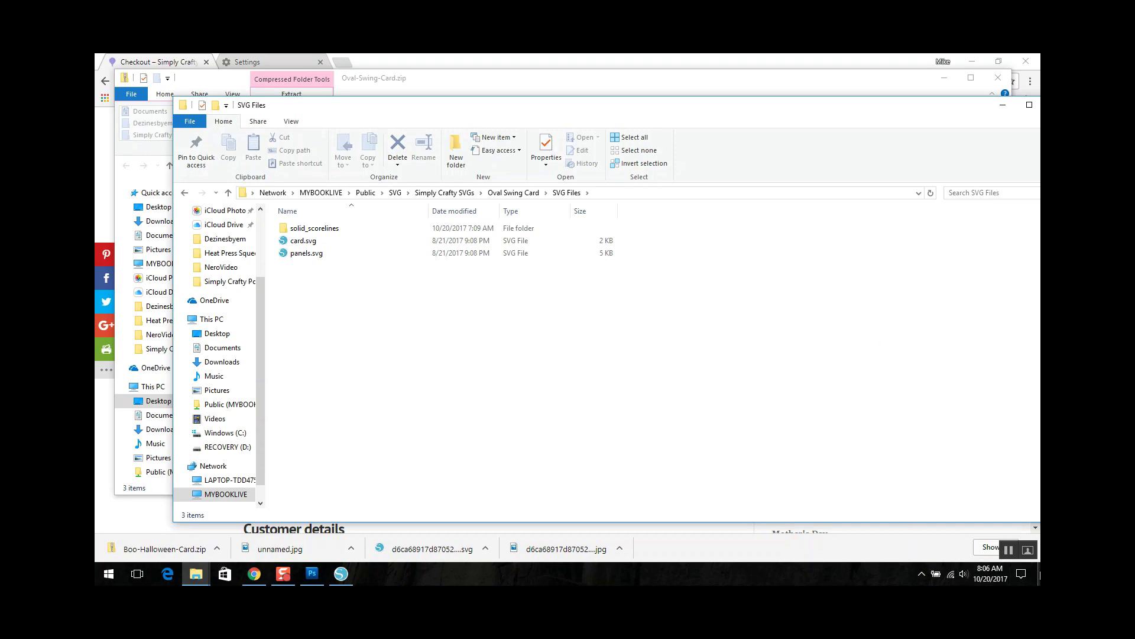
{"action": "left_click", "coordinate": [1039, 574]}
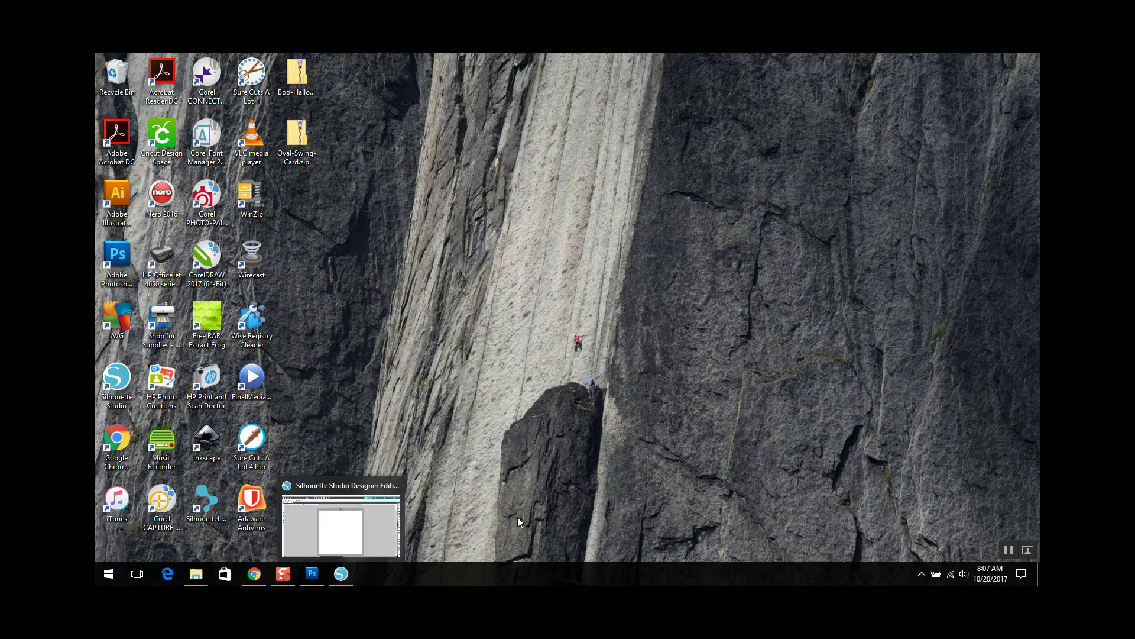
Start extracting Boo-Halloween-Card.zip and point the destination at the Simply Crafty SVGs folder.
{"action": "left_click_drag", "start_coordinate": [283, 75], "coordinate": [551, 257]}
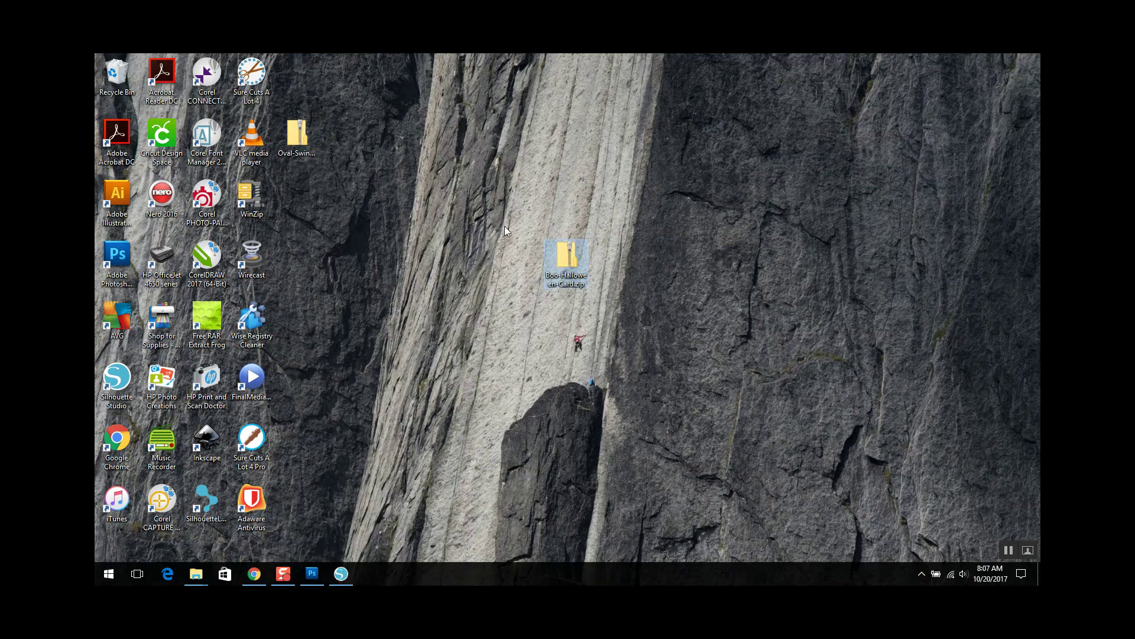
{"action": "right_click", "coordinate": [565, 265]}
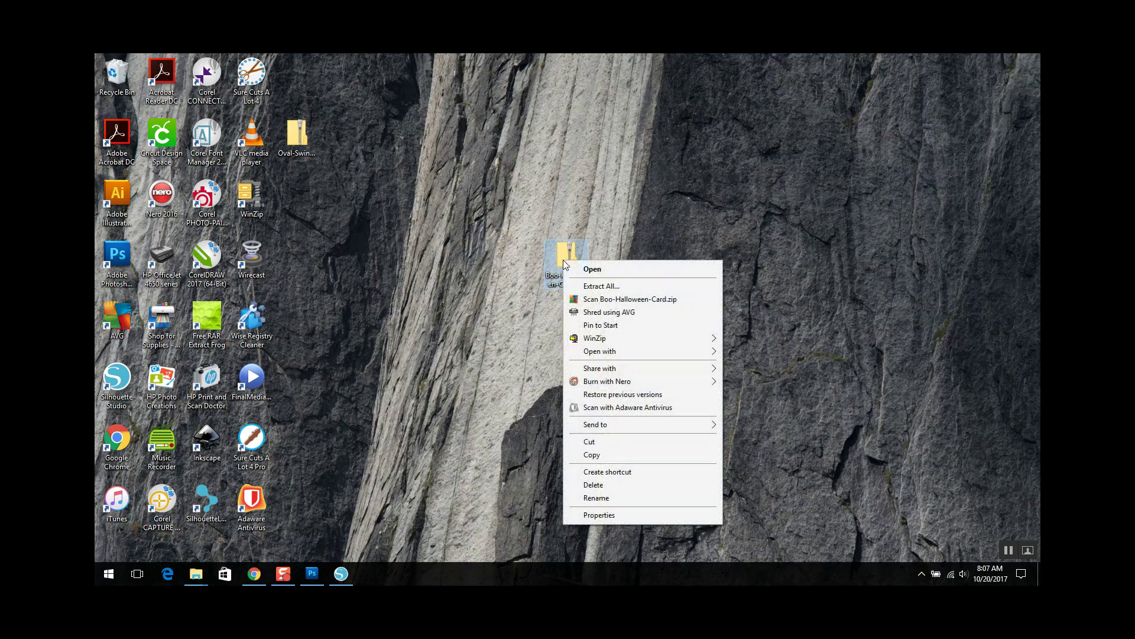
{"action": "left_click", "coordinate": [589, 288]}
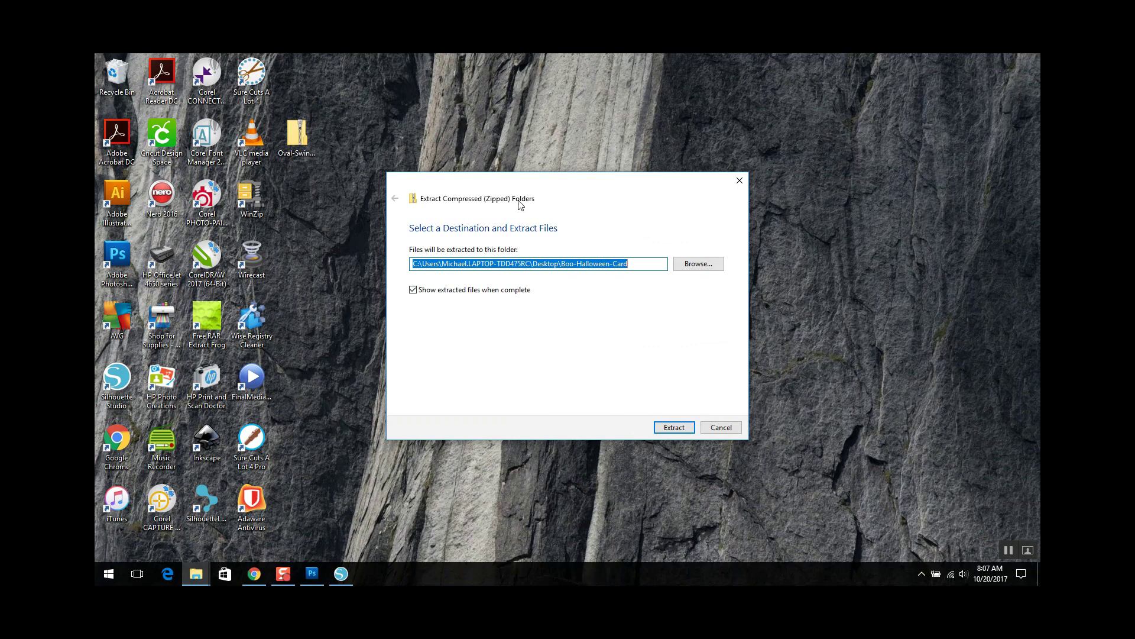
{"action": "left_click", "coordinate": [693, 266]}
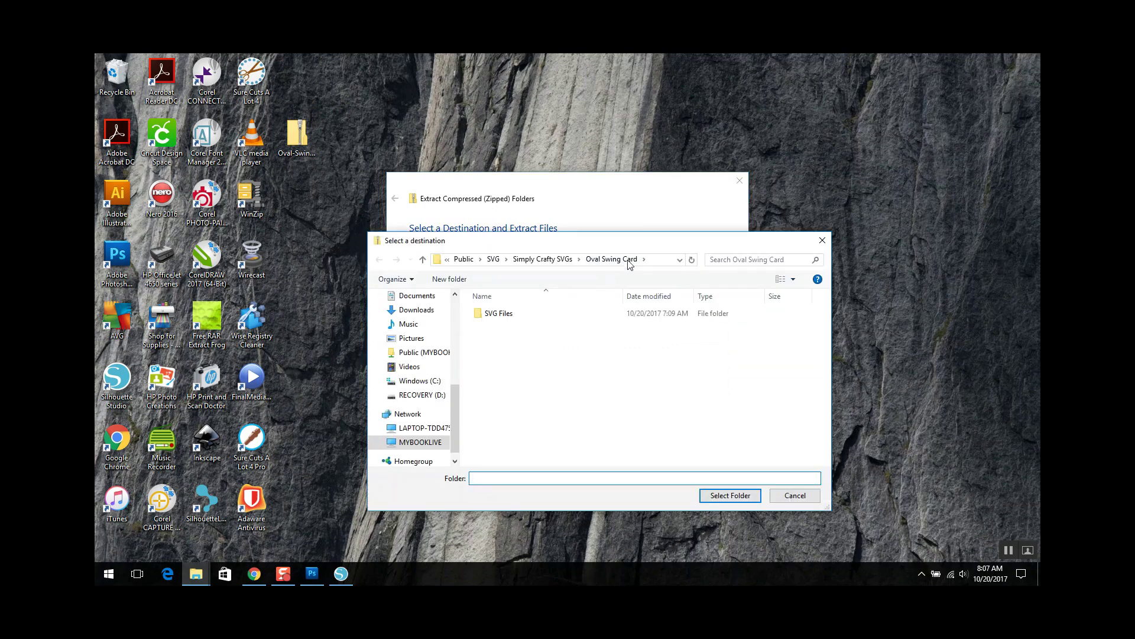
{"action": "left_click", "coordinate": [553, 264]}
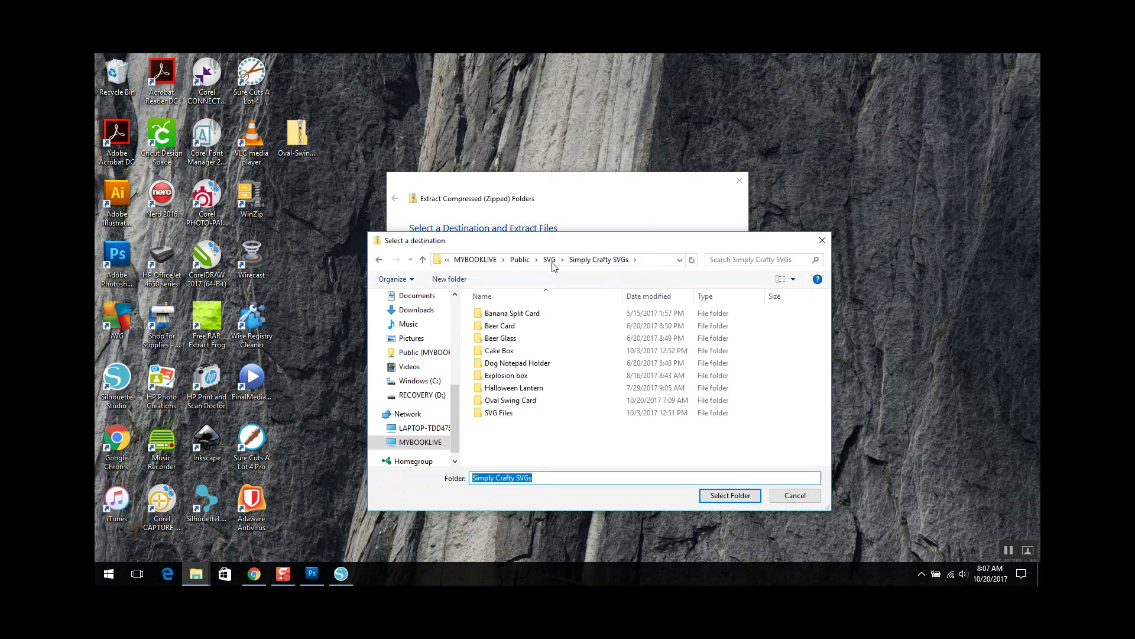
{"action": "left_click_drag", "start_coordinate": [566, 245], "coordinate": [578, 294]}
Create a 'Boo Halloween Card' folder there and extract the zip into it.
{"action": "left_click", "coordinate": [462, 328]}
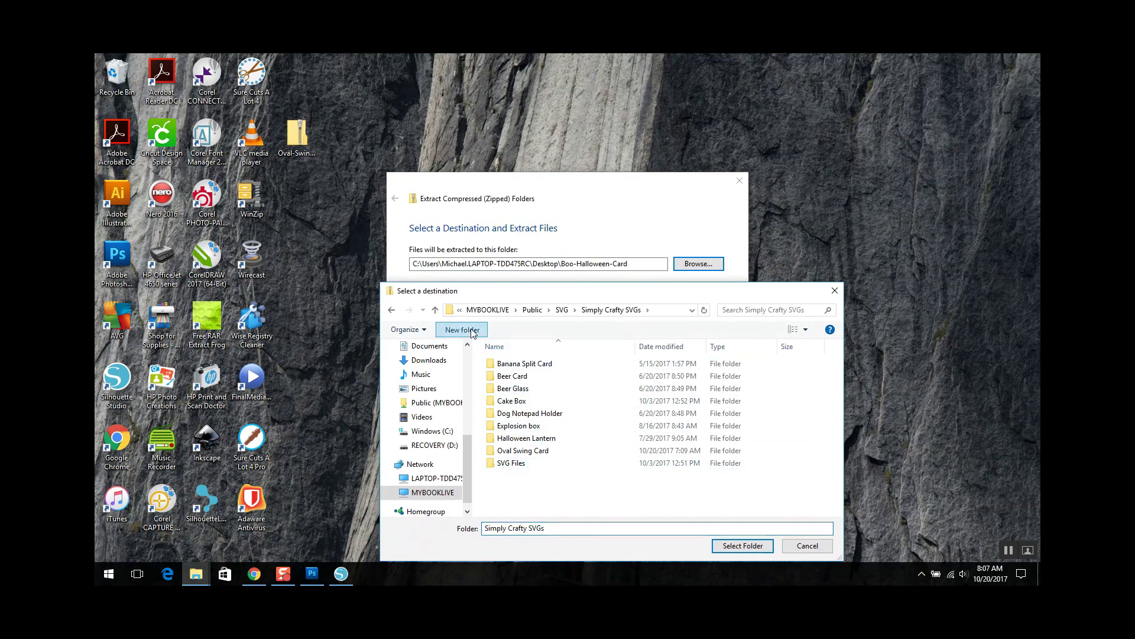
{"action": "type", "text": "Boo"}
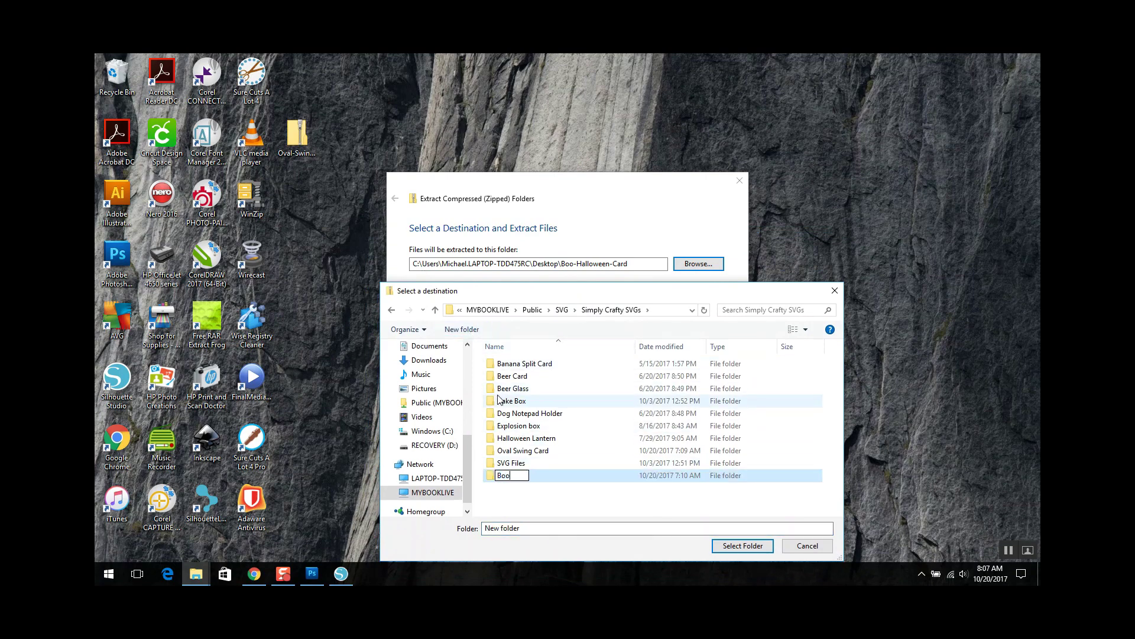
{"action": "type", "text": " Halloween Card"}
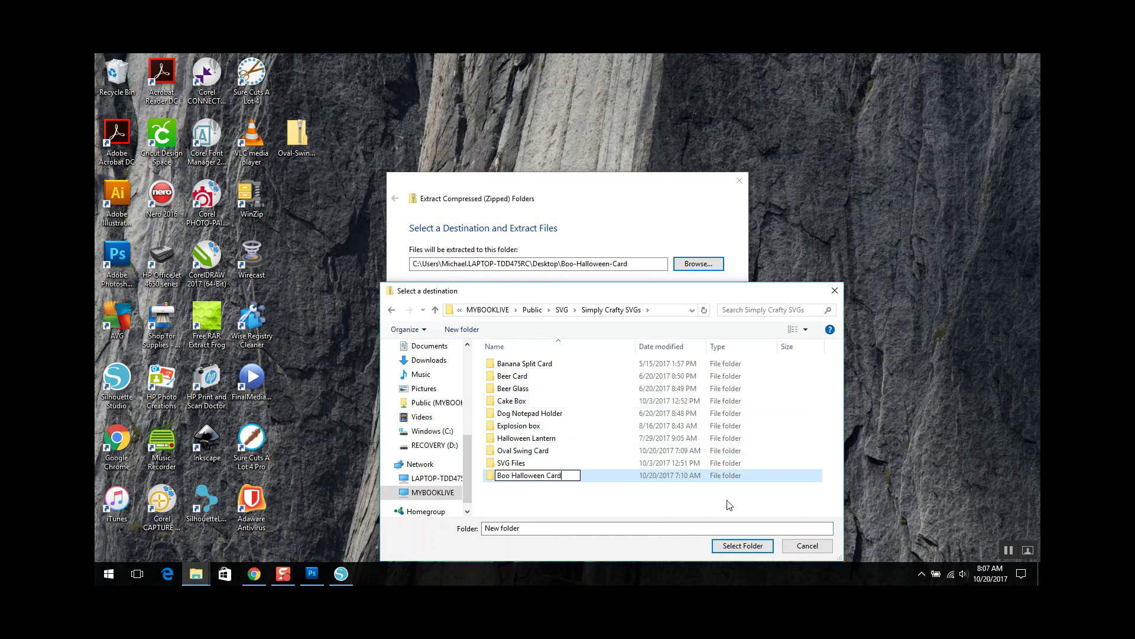
{"action": "left_click", "coordinate": [748, 549]}
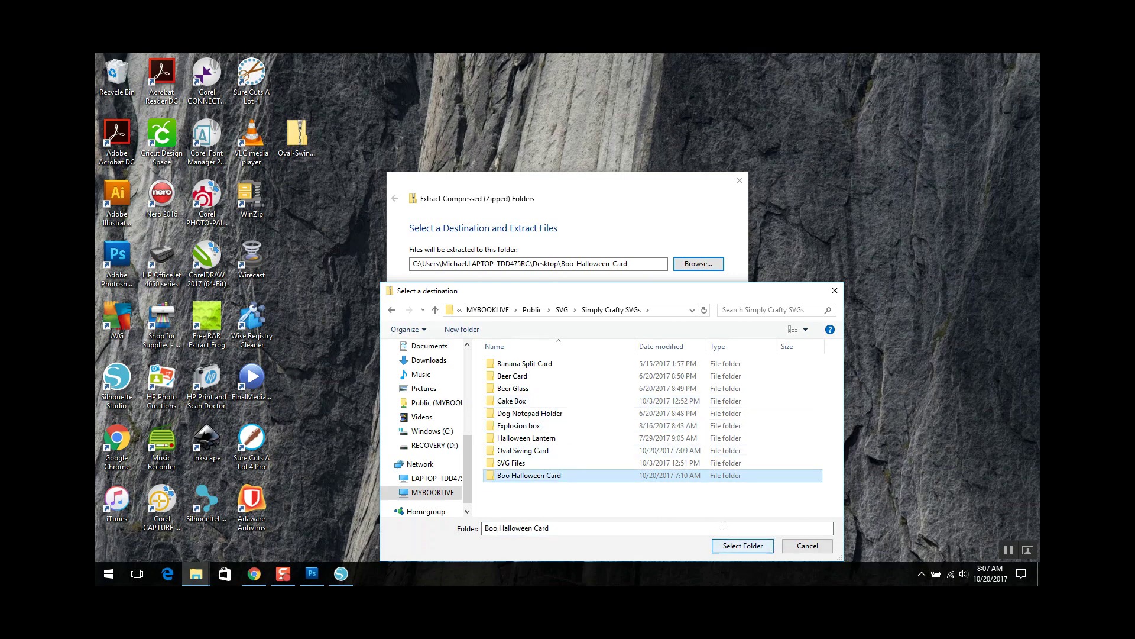
{"action": "left_click", "coordinate": [748, 547]}
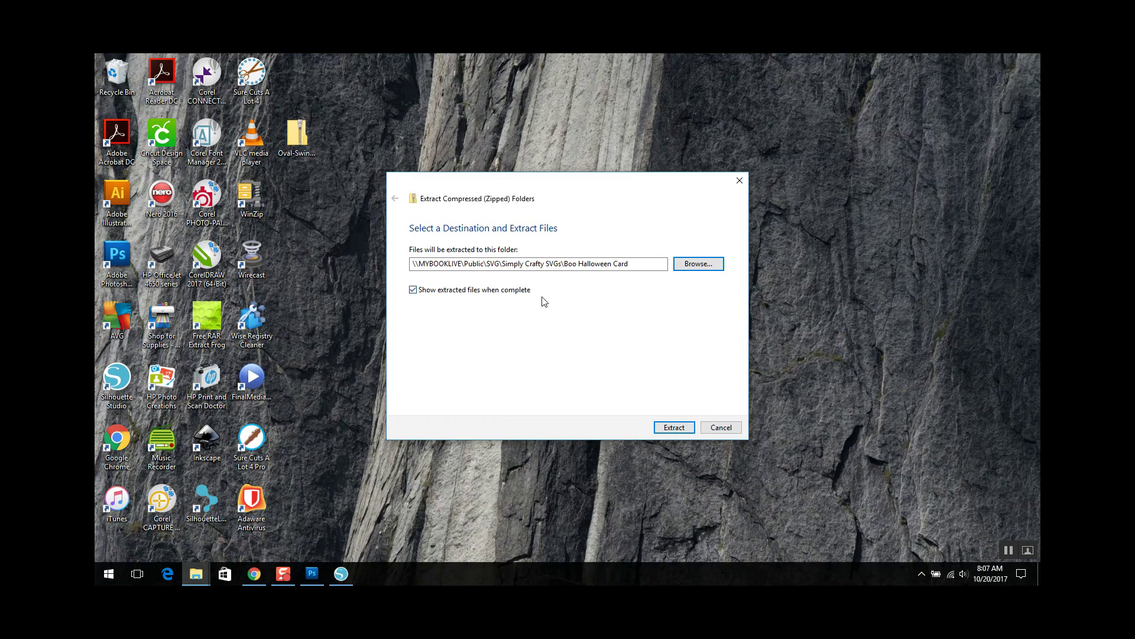
{"action": "left_click", "coordinate": [682, 428]}
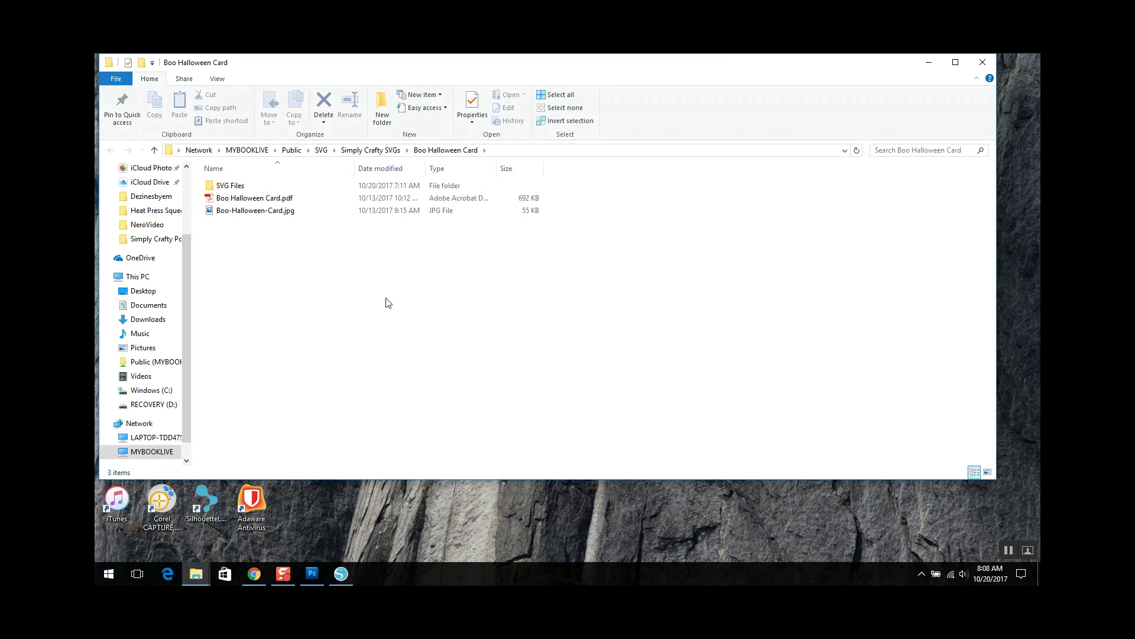
Open card1.svg from Public > SVG > Simply Crafty SVGs > Boo Halloween Card > SVG Files.
{"action": "mouse_move", "coordinate": [342, 574]}
{"action": "left_click", "coordinate": [347, 579]}
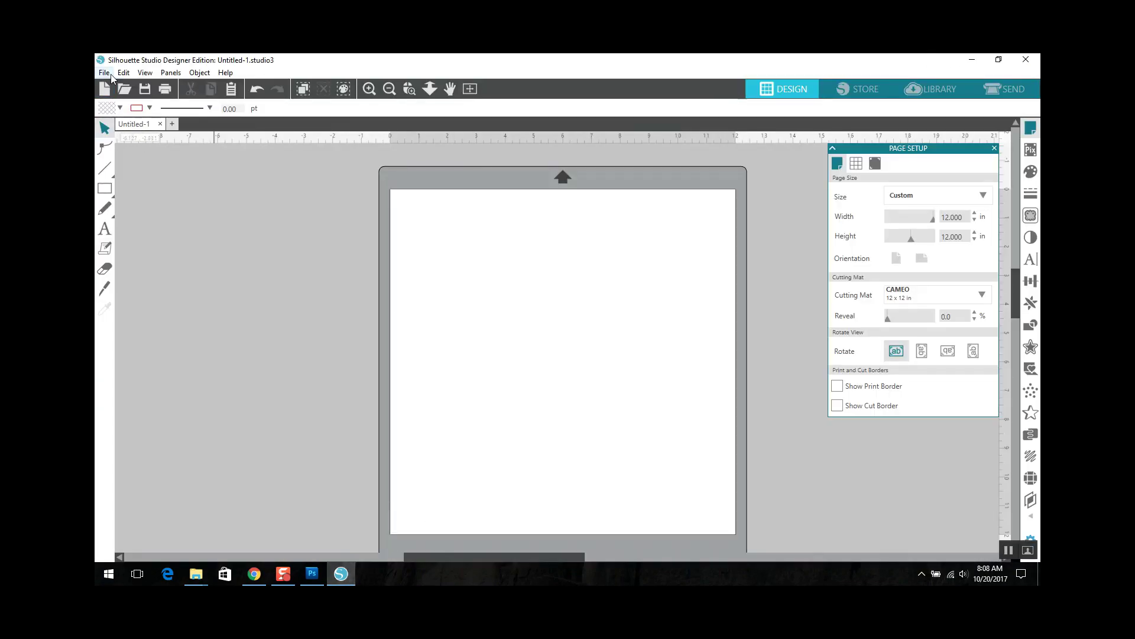
{"action": "left_click", "coordinate": [104, 74]}
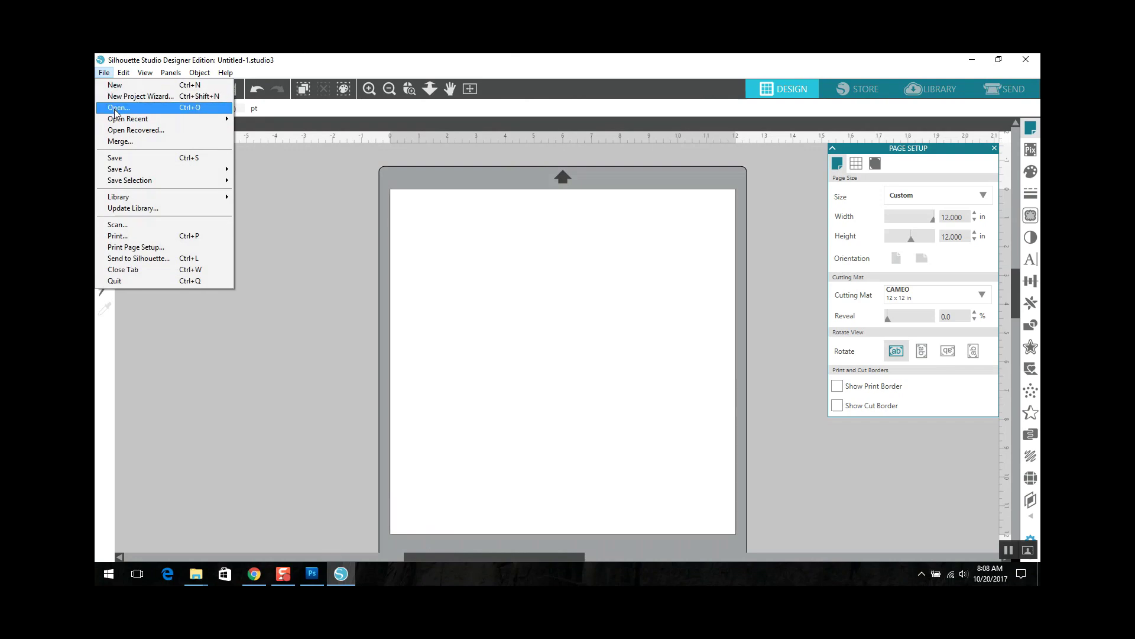
{"action": "left_click", "coordinate": [116, 108]}
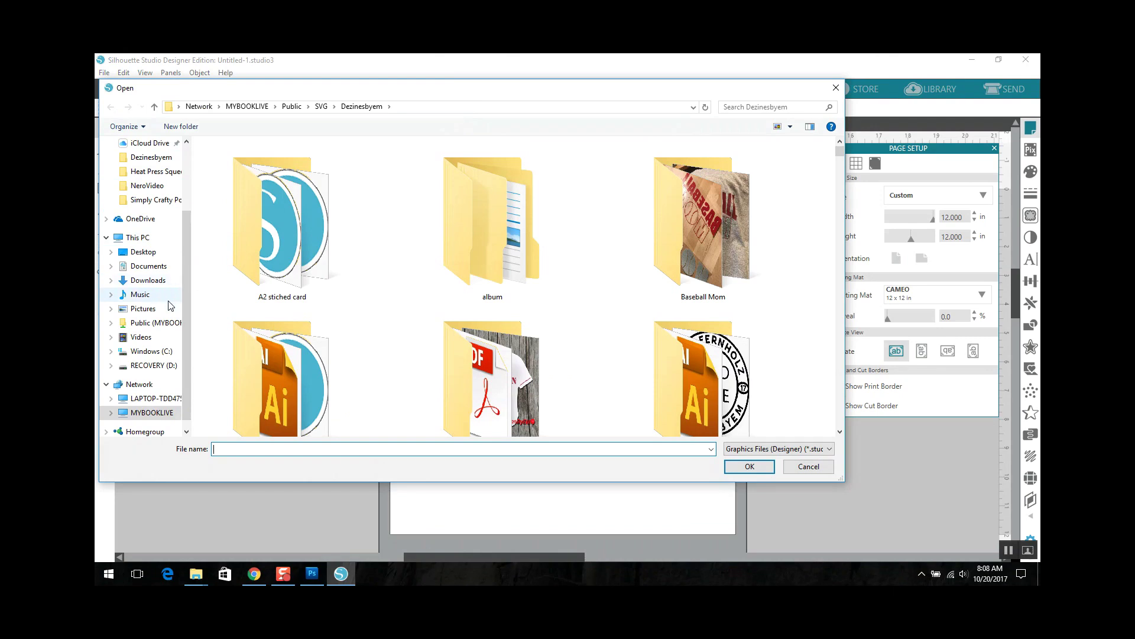
{"action": "left_click", "coordinate": [148, 322]}
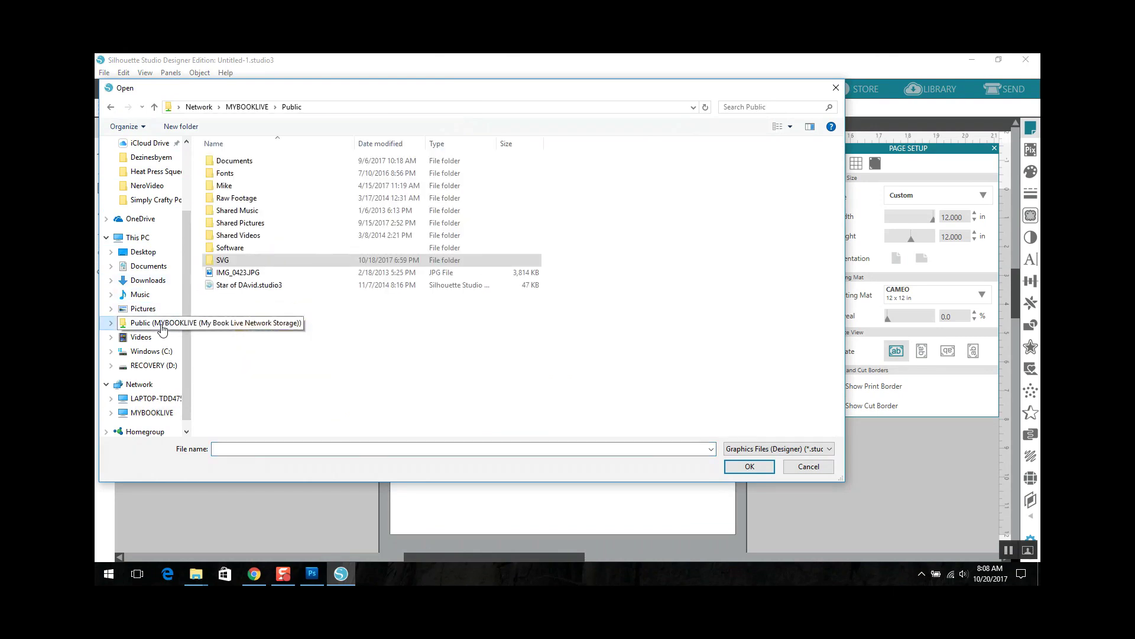
{"action": "double_click", "coordinate": [256, 265]}
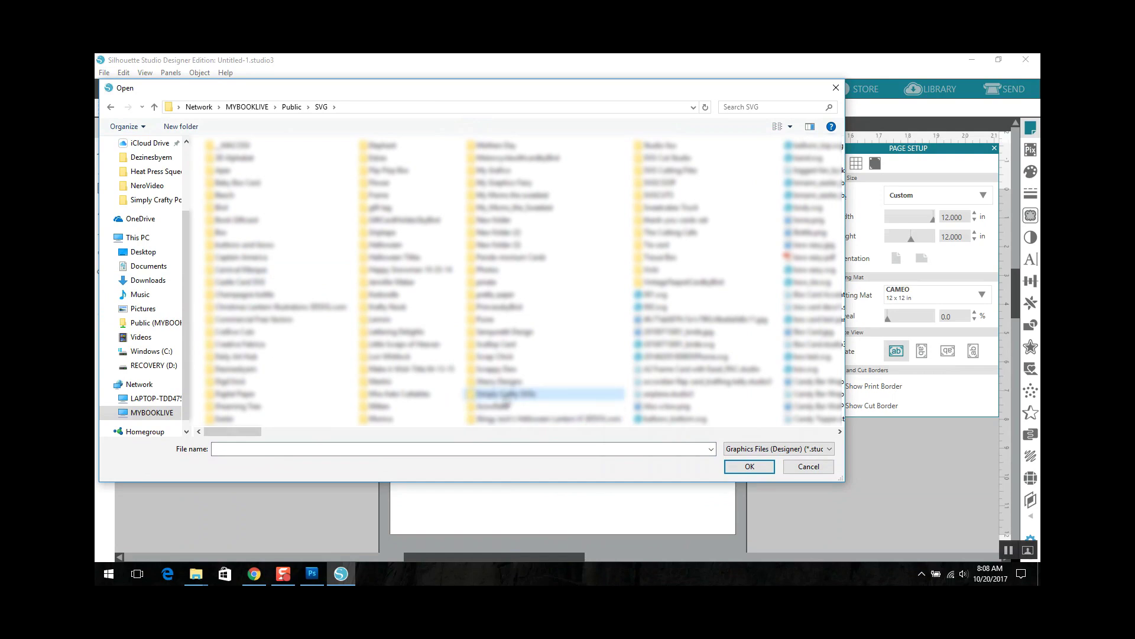
{"action": "double_click", "coordinate": [504, 394]}
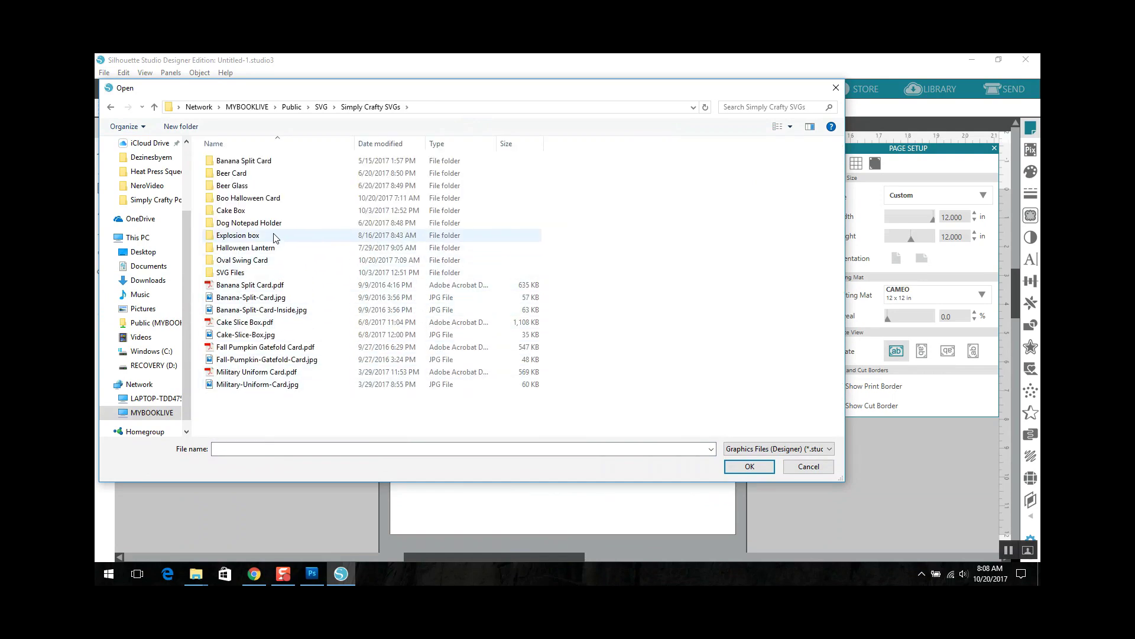
{"action": "double_click", "coordinate": [263, 197]}
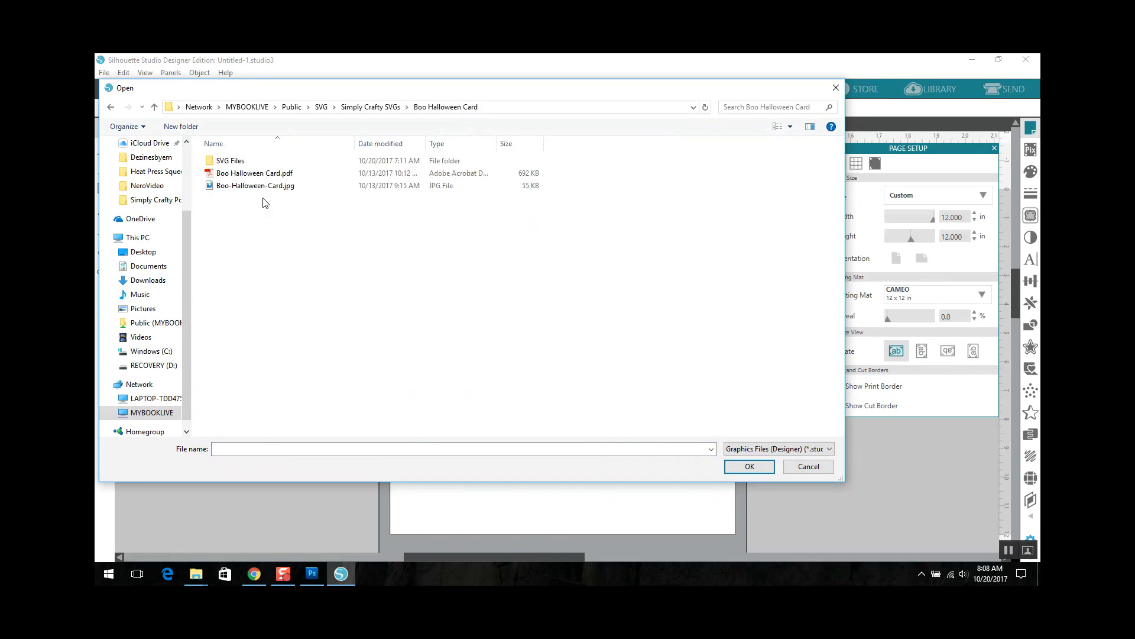
{"action": "double_click", "coordinate": [255, 162]}
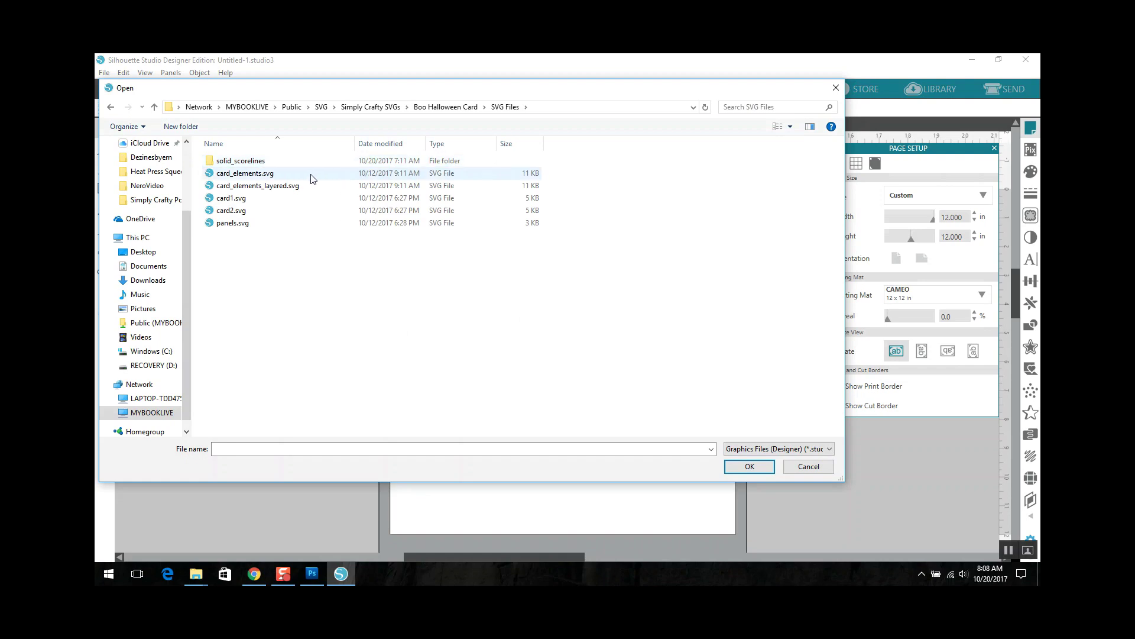
{"action": "left_click", "coordinate": [263, 199]}
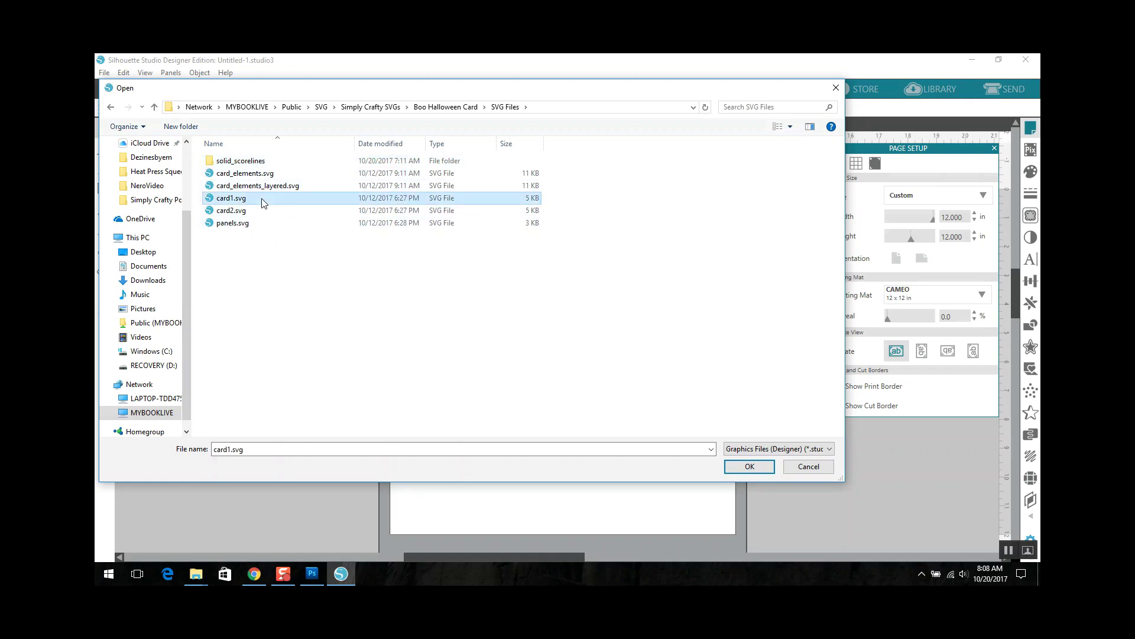
{"action": "left_click", "coordinate": [750, 467]}
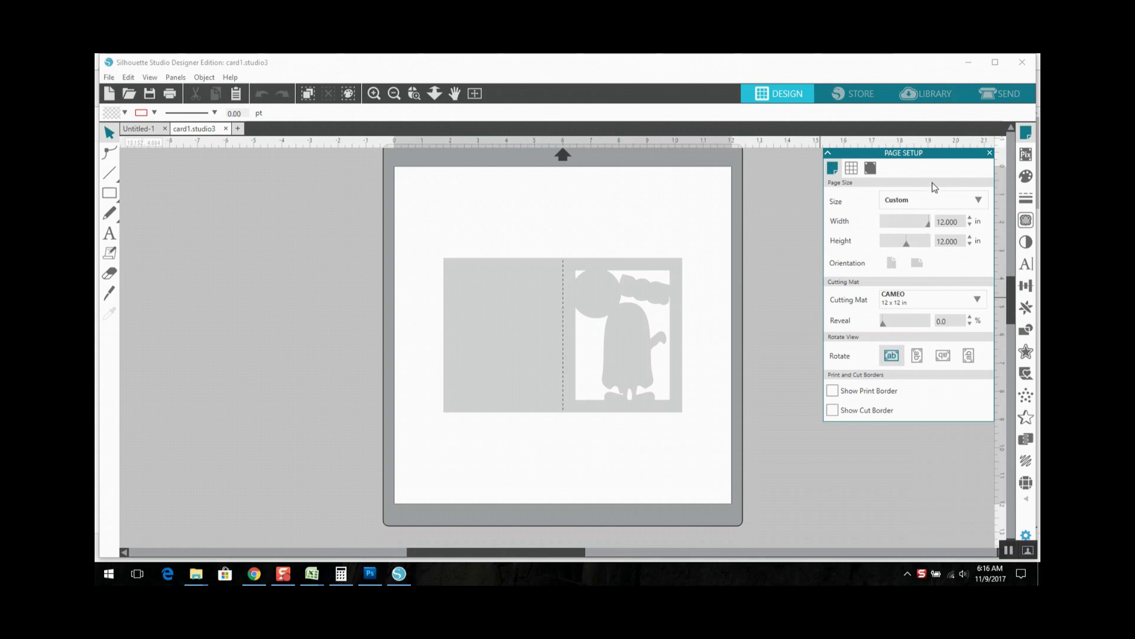
In the Send panel, select the entire Boo card and switch it from No Cut to Cut.
{"action": "left_click", "coordinate": [1007, 94]}
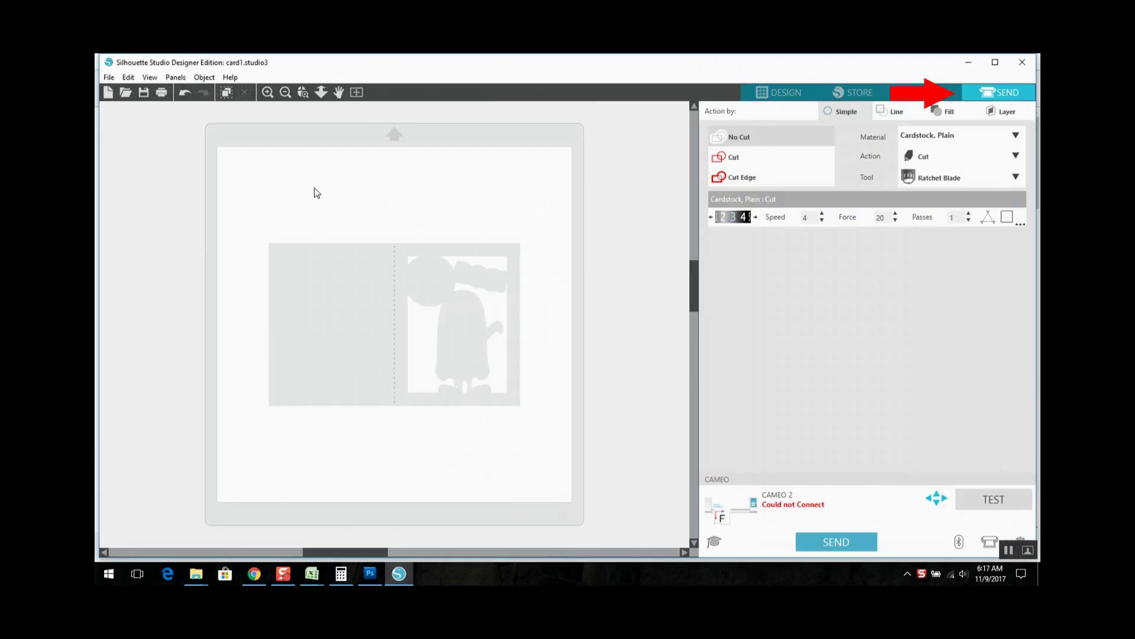
{"action": "mouse_move", "coordinate": [205, 143]}
{"action": "left_mouse_down"}
{"action": "mouse_move", "coordinate": [491, 324]}
{"action": "mouse_move", "coordinate": [578, 435]}
{"action": "left_mouse_up"}
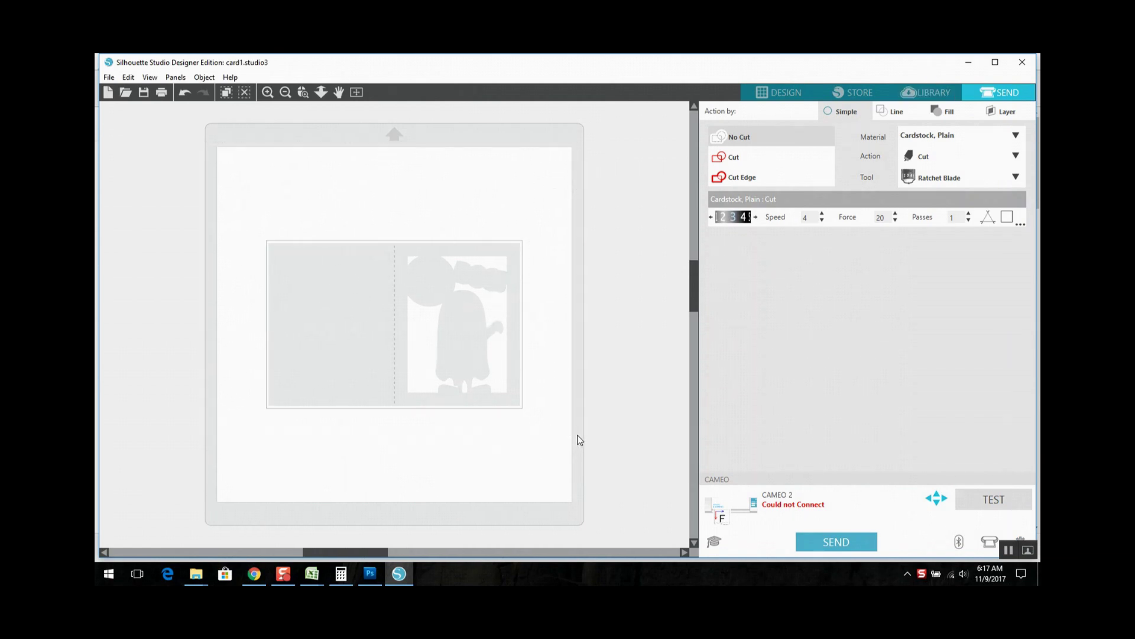
{"action": "left_click", "coordinate": [734, 157]}
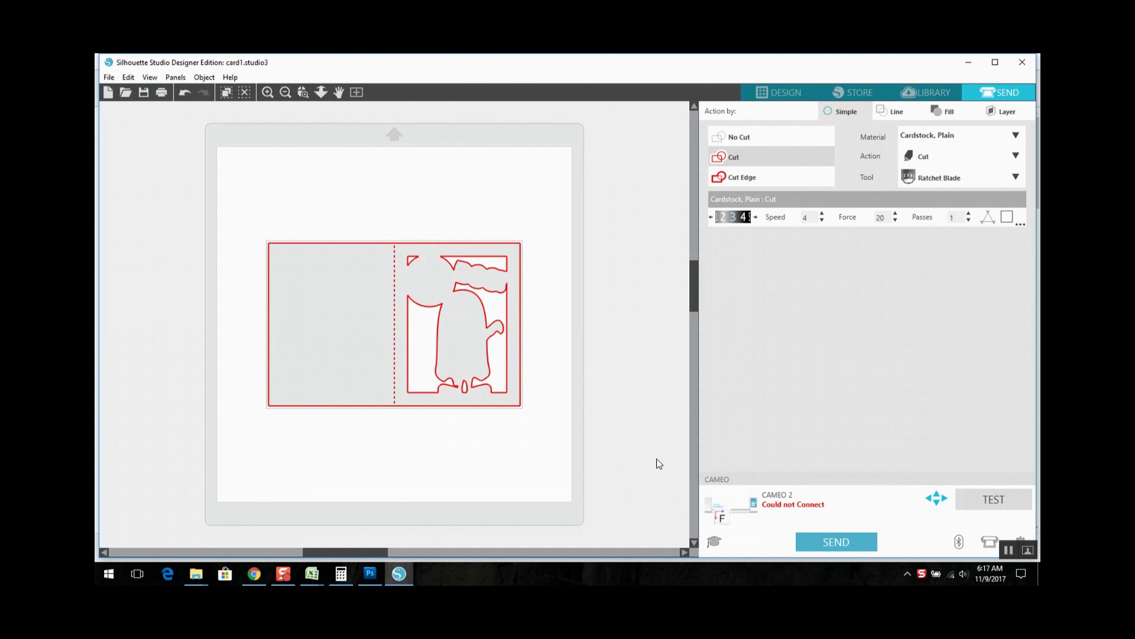
{"action": "left_click", "coordinate": [1018, 547]}
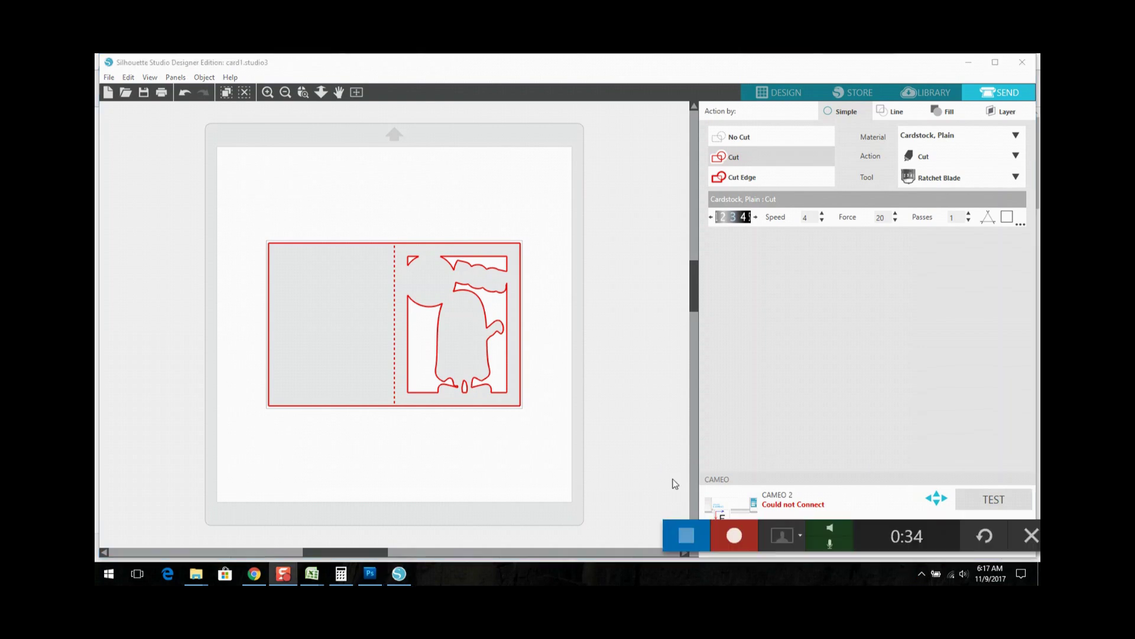